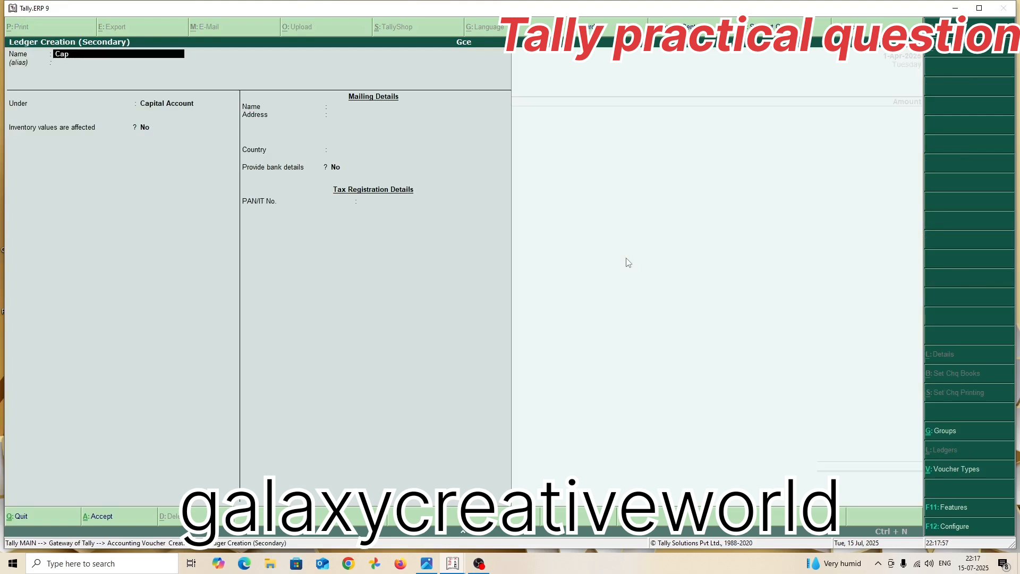
Create a ledger named Capital under Capital Account, keeping the default mailing, bank and tax details.
type("ital")
key("Return")
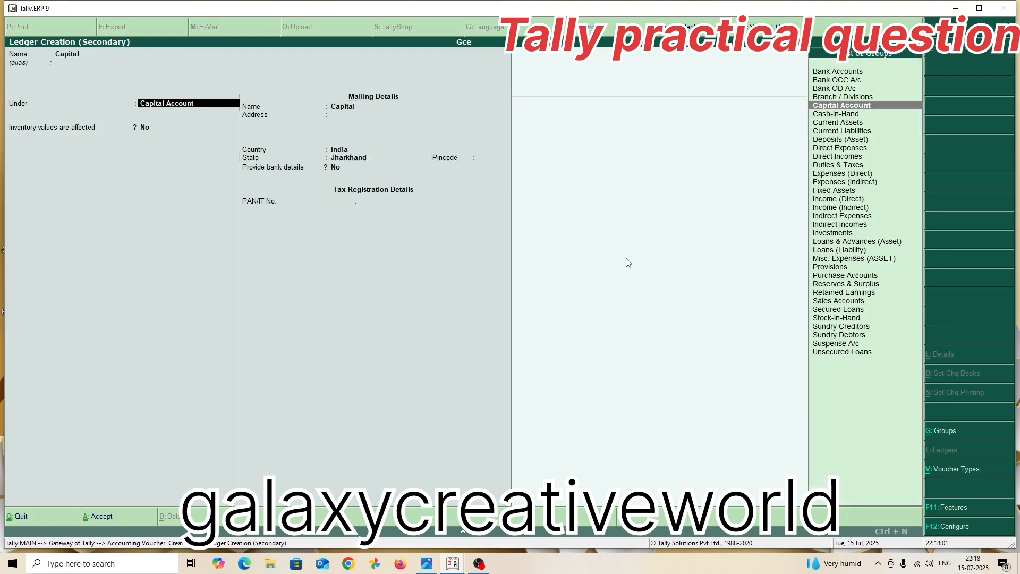
key("Return")
key("Return")
key("Return")
key("Return")
key("Return")
key("Return")
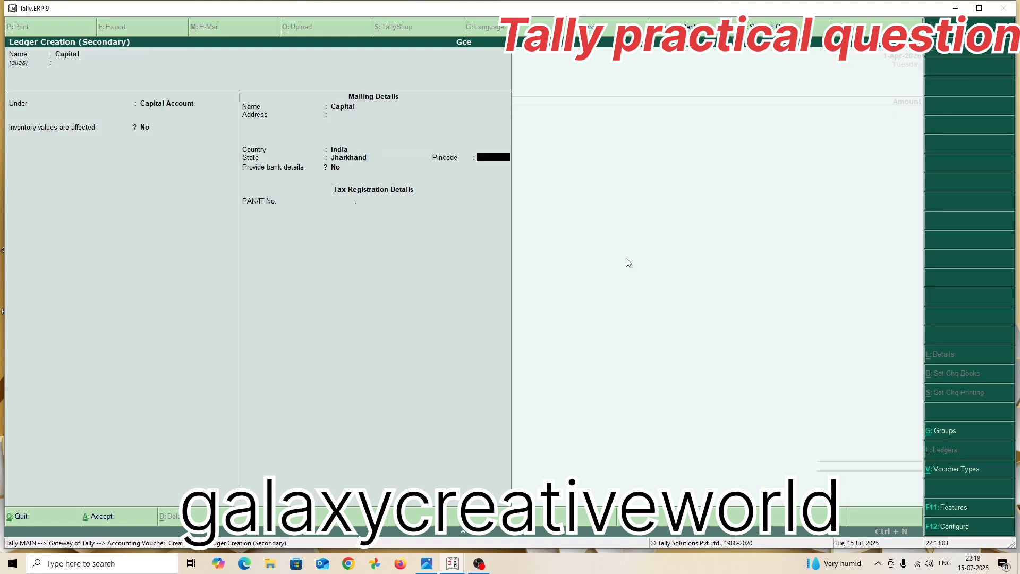
key("Return")
key("Return")
key("Return")
key("Return")
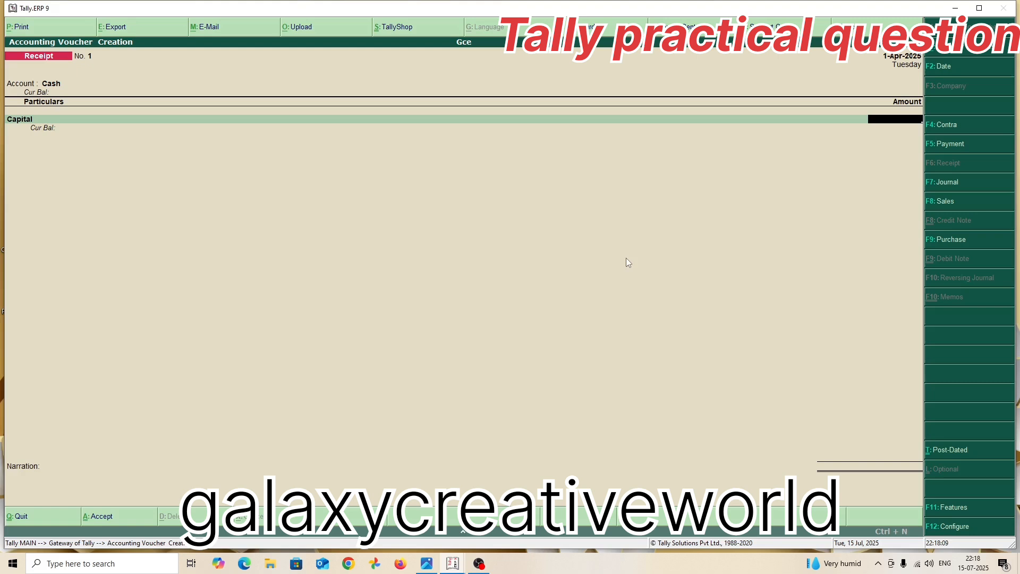
Enter 10,00,000 as the Capital amount and save the cash receipt voucher.
type("1000000")
key("Return")
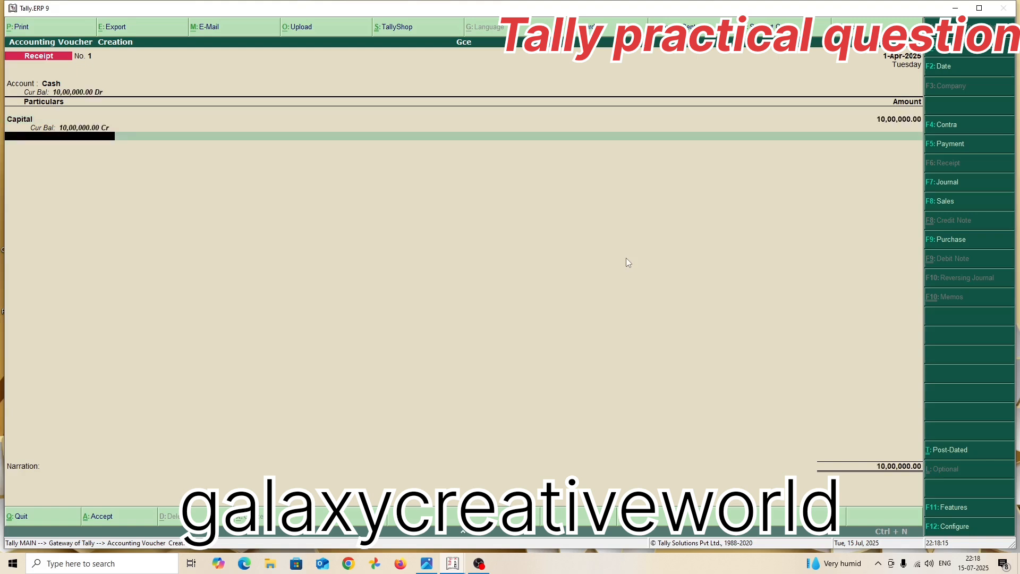
key("ctrl+a")
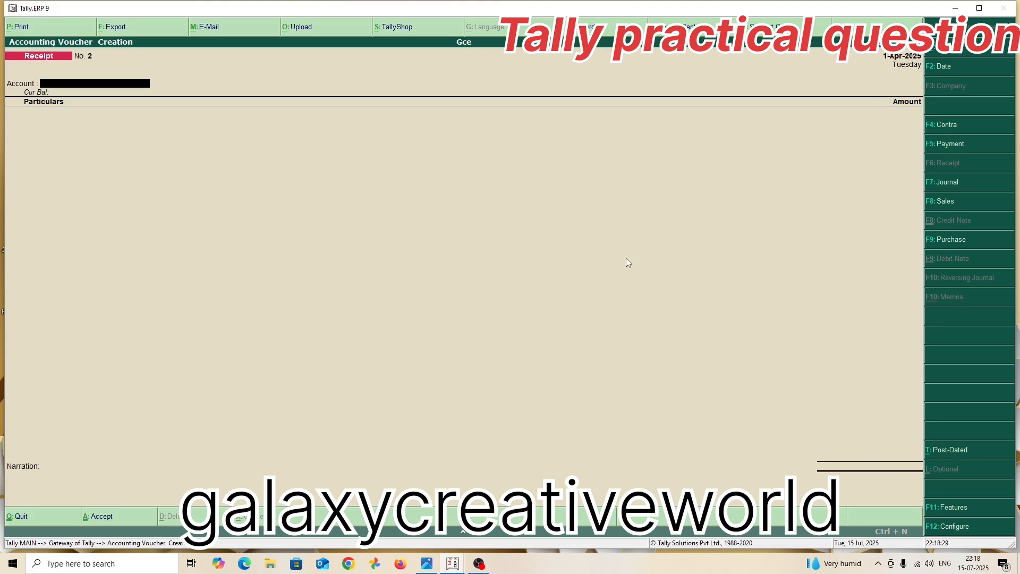
key("Return")
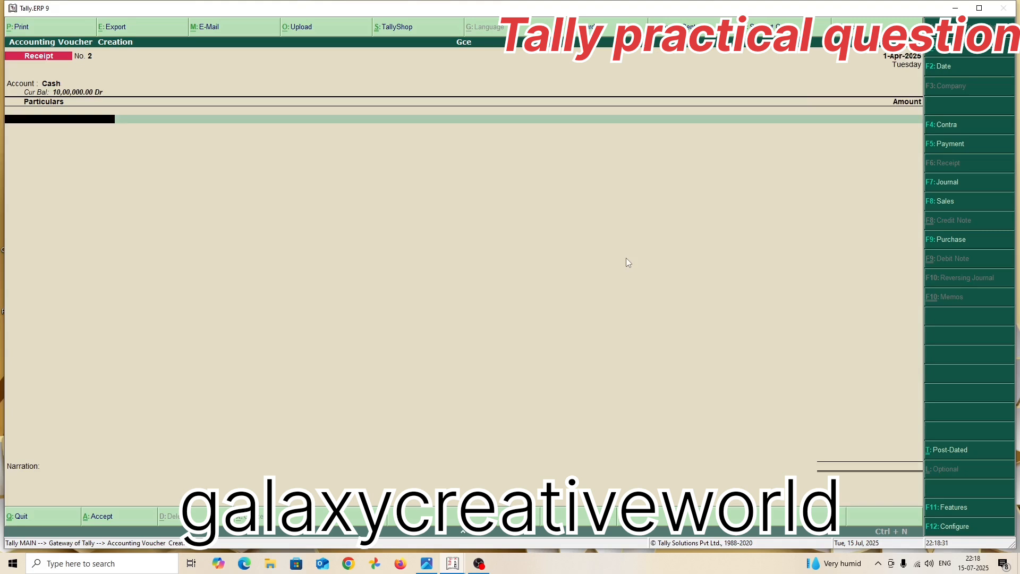
key("alt+c")
key("Escape")
key("BackSpace")
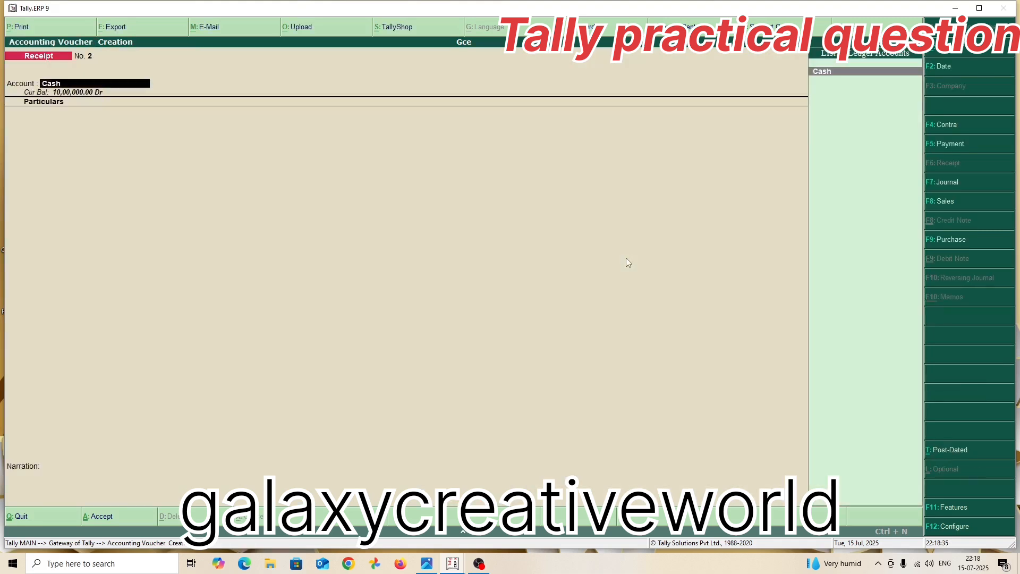
Create a ledger named Axis under Bank Accounts with default bank details, as the receipt voucher's account.
key("alt+c")
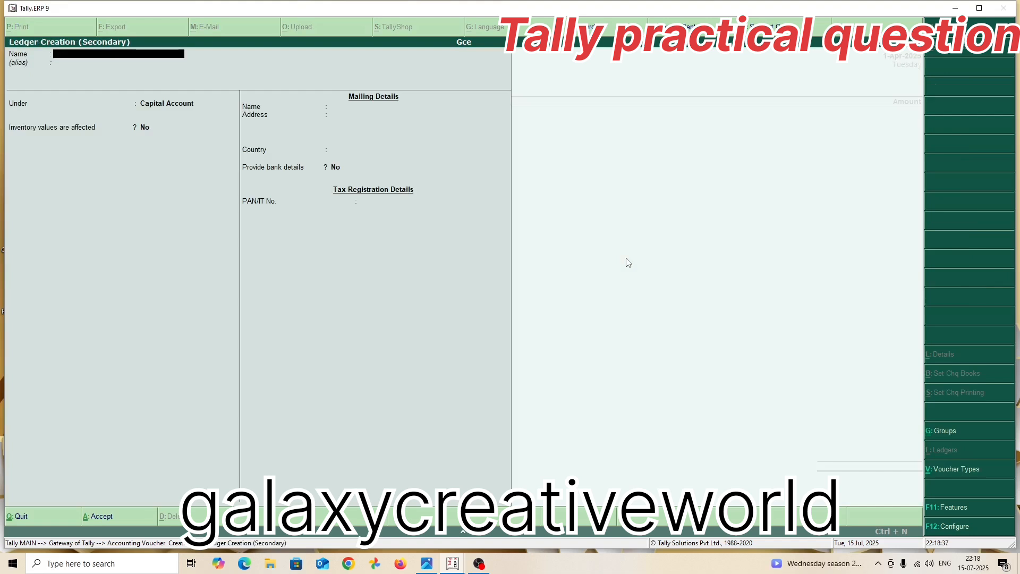
type("Axis")
key("Return")
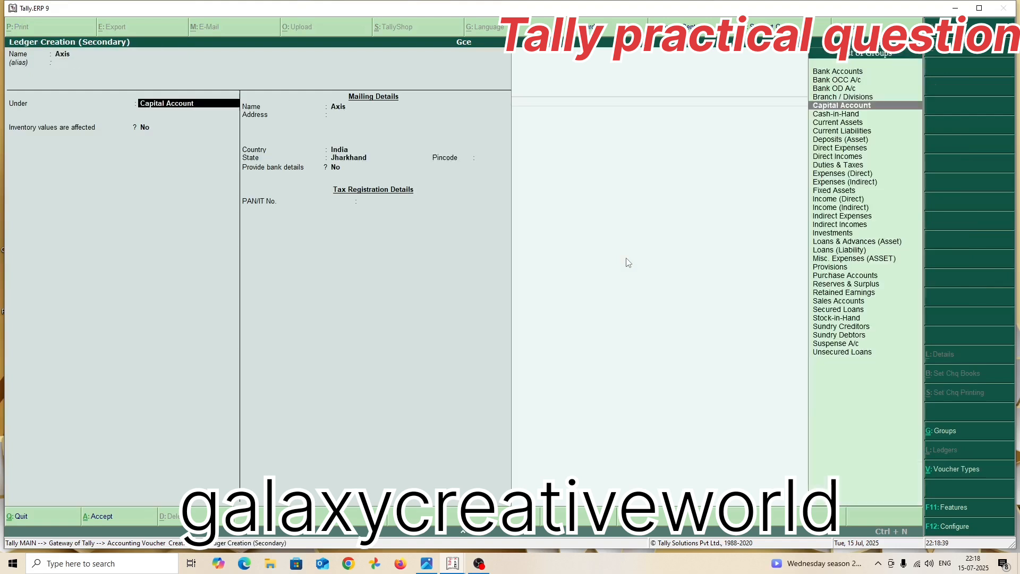
type("Ba")
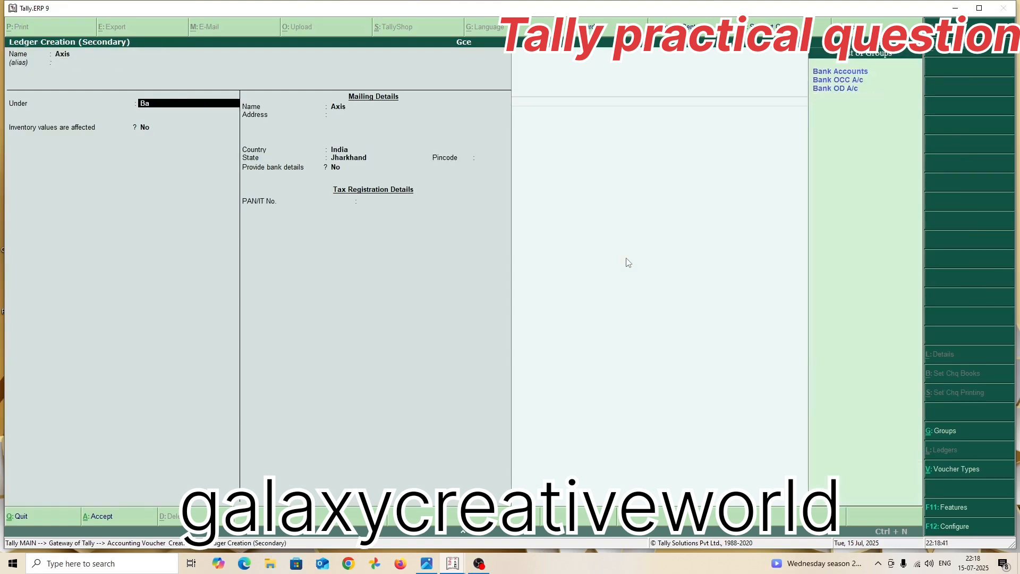
key("Return")
key("Return")
key("Return")
key("Return")
key("Return")
key("Return")
key("Return")
key("Return")
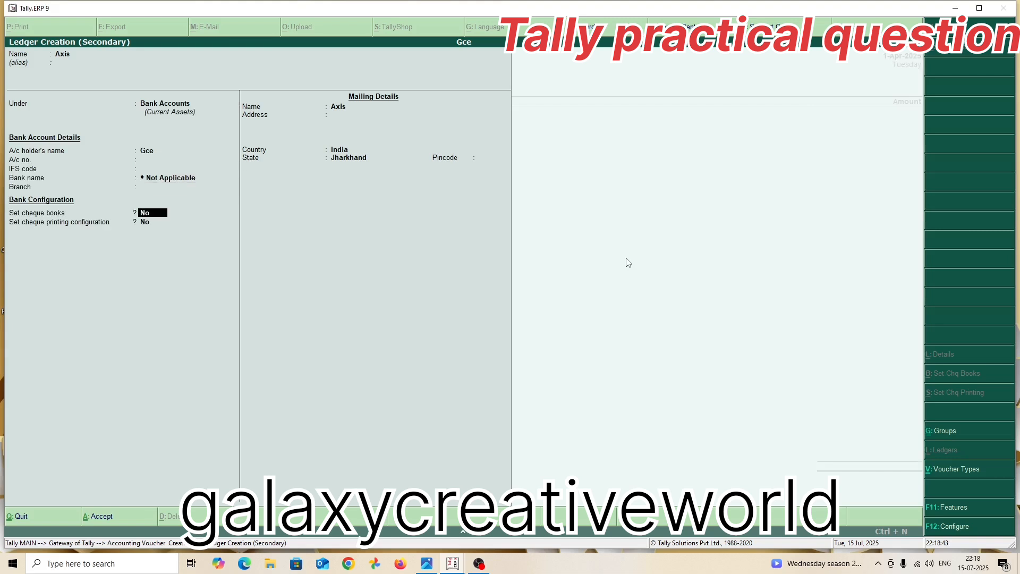
key("Return")
key("Return")
key("Return")
key("Return")
key("Return")
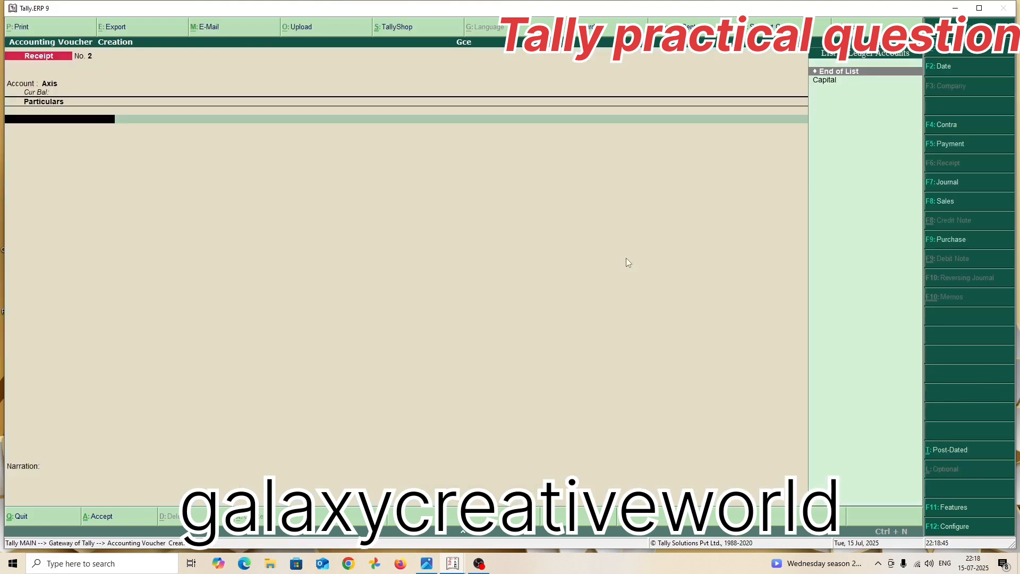
Create a ledger named Interests Received under Indirect Incomes for the receipt's particulars, with ledger type Not Applicable.
key("alt+c")
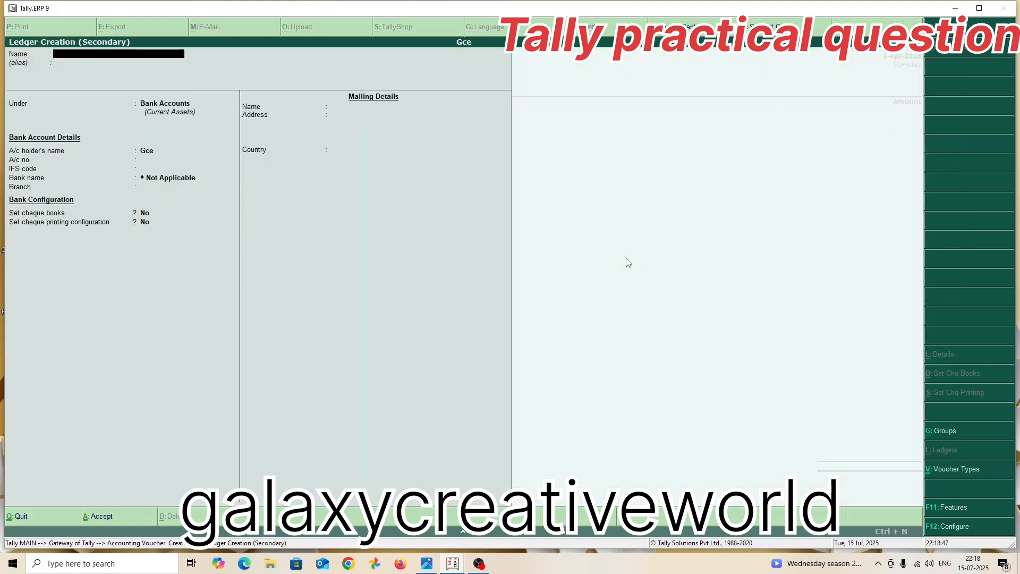
type("Interests Received")
key("Return")
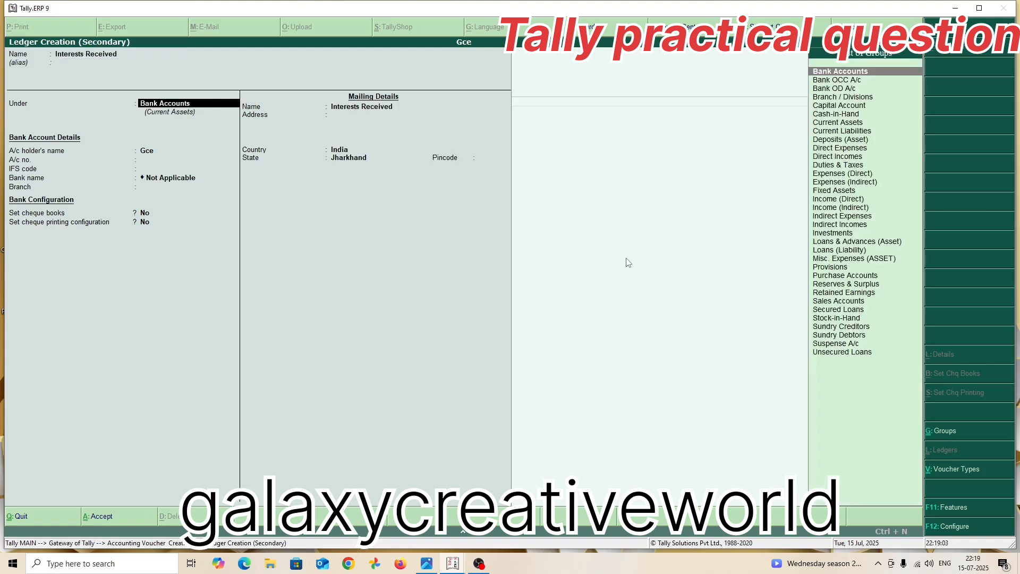
type("In")
key("Down")
key("Down")
key("Down")
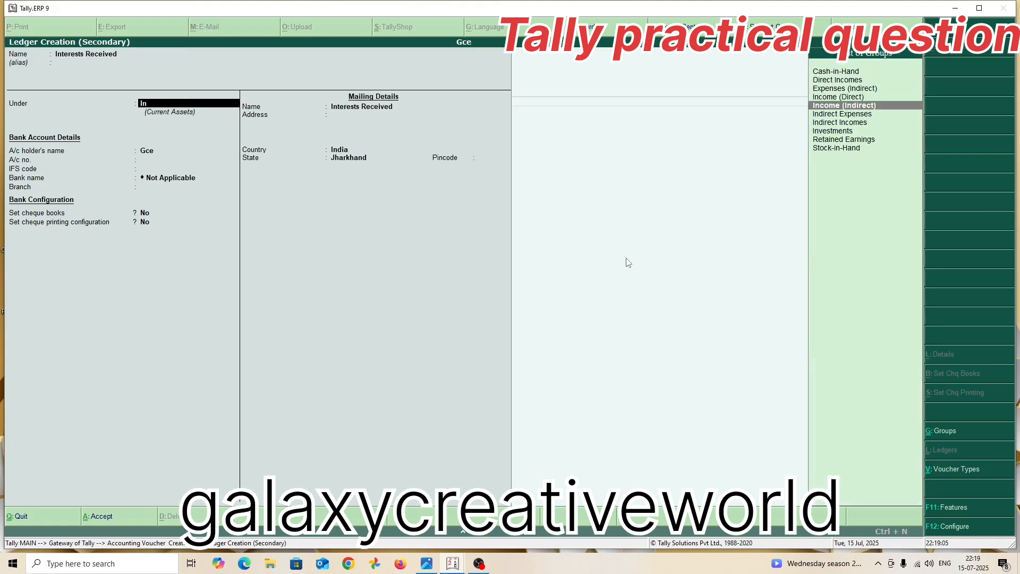
key("Down")
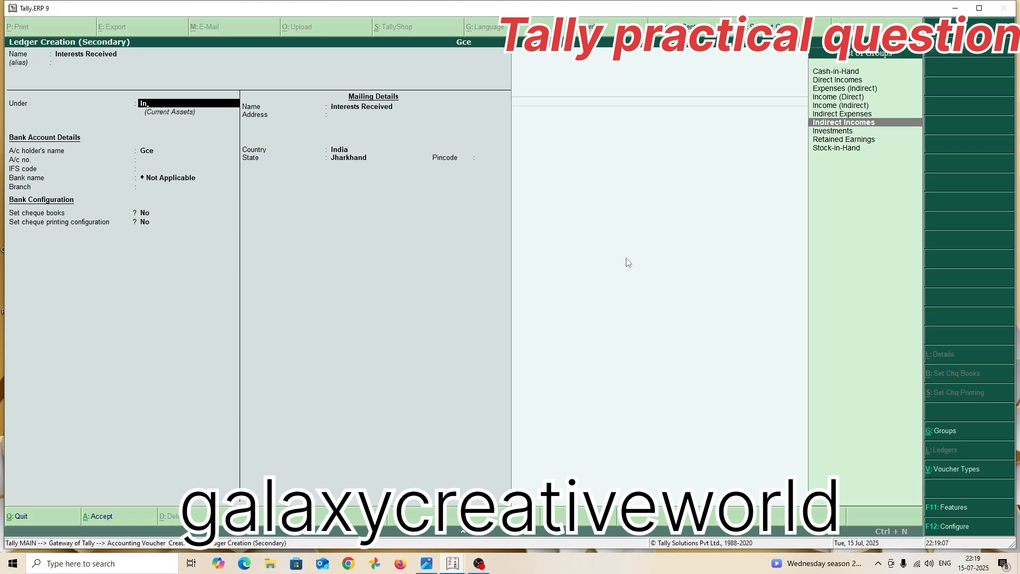
key("Return")
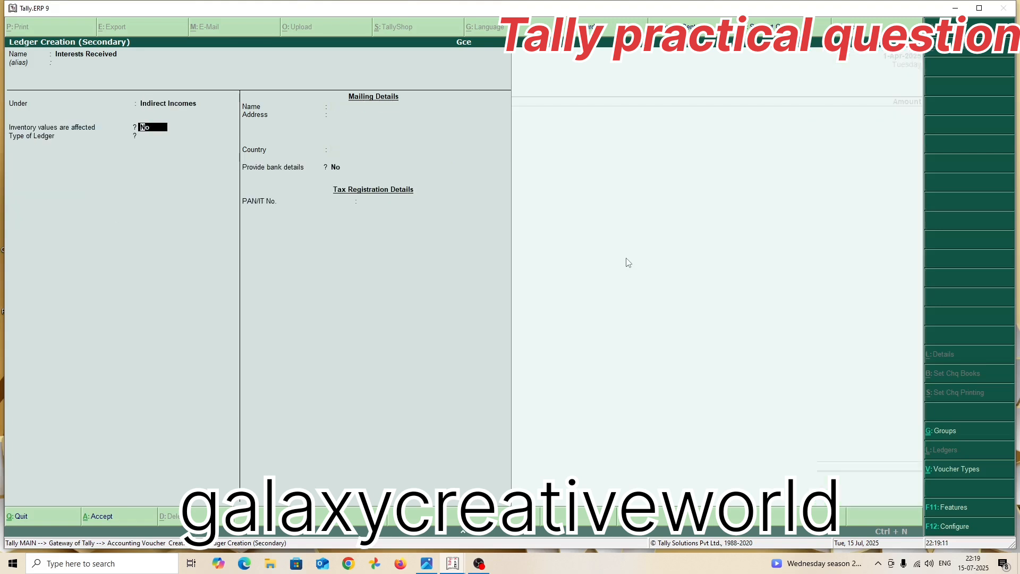
key("Return")
key("Return")
key("Return")
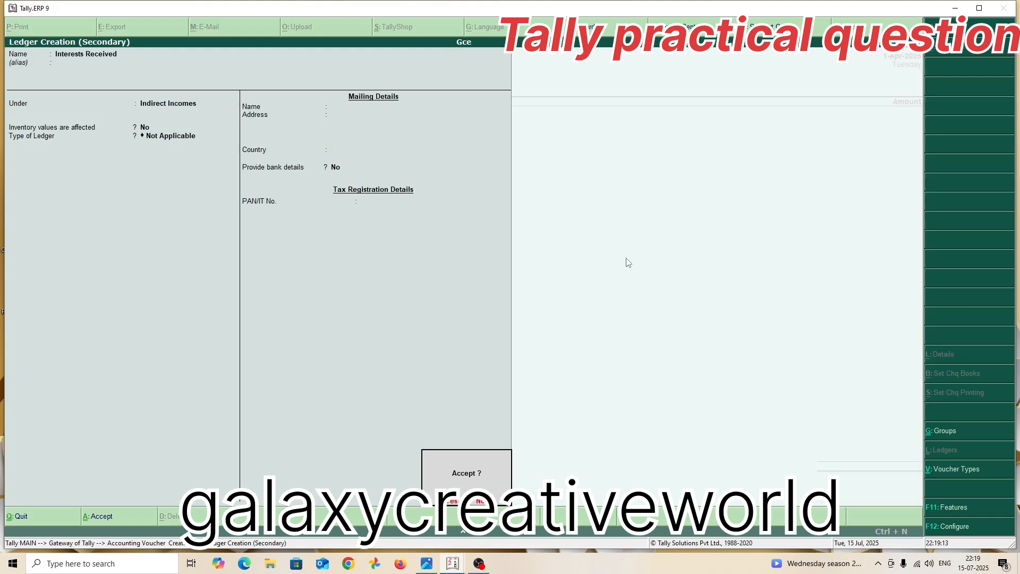
key("Return")
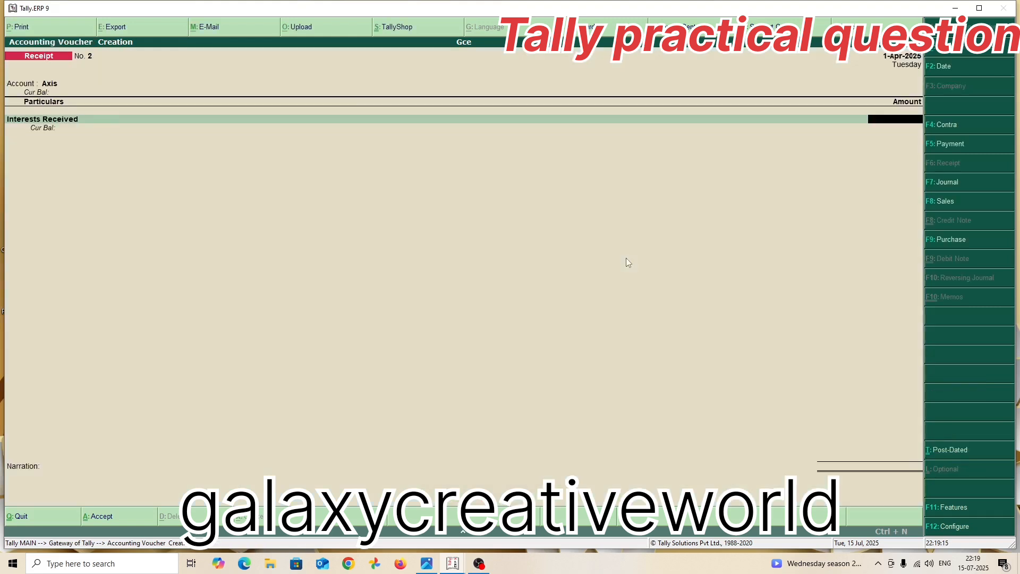
Enter 9,600 for Interests Received, accept the default Cheque/DD bank allocation and save the receipt voucher.
type("9600")
key("Return")
key("Return")
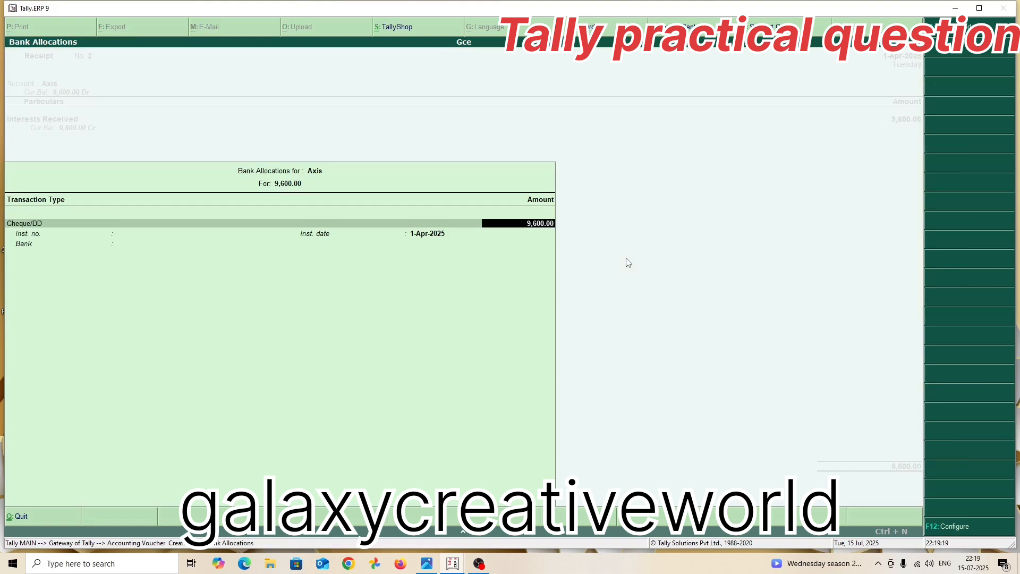
key("Return")
key("Return")
key("Return")
key("Return")
key("Return")
key("Return")
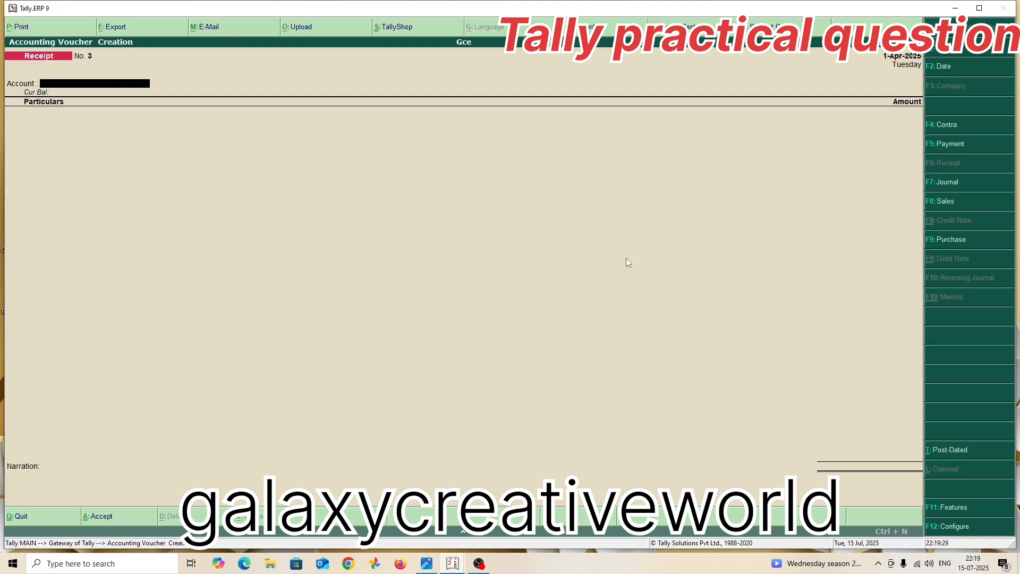
Start a contra voucher with Axis as the account and Cash as the particulars for 5,00,000.
key("F4")
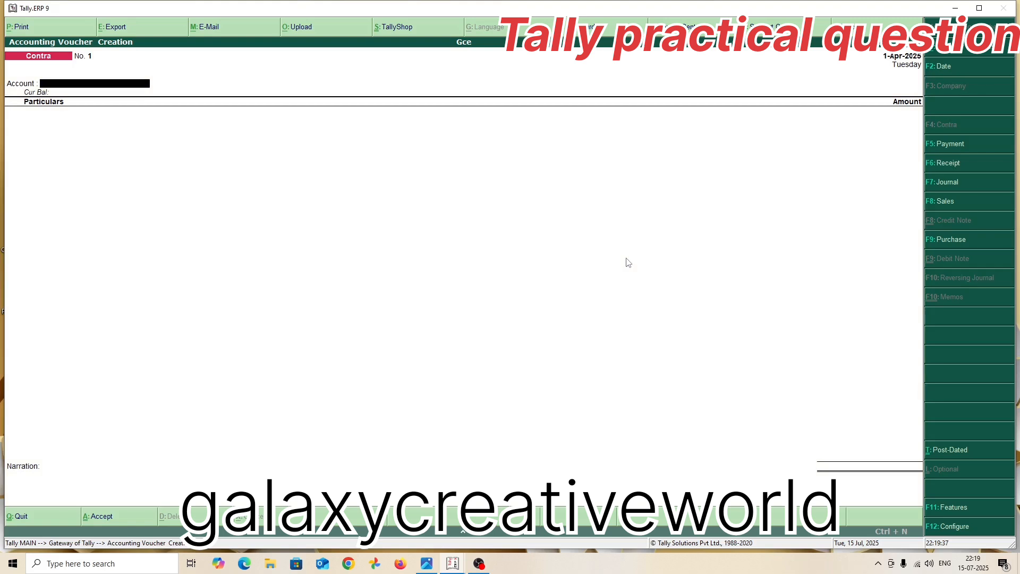
key("Return")
key("Down")
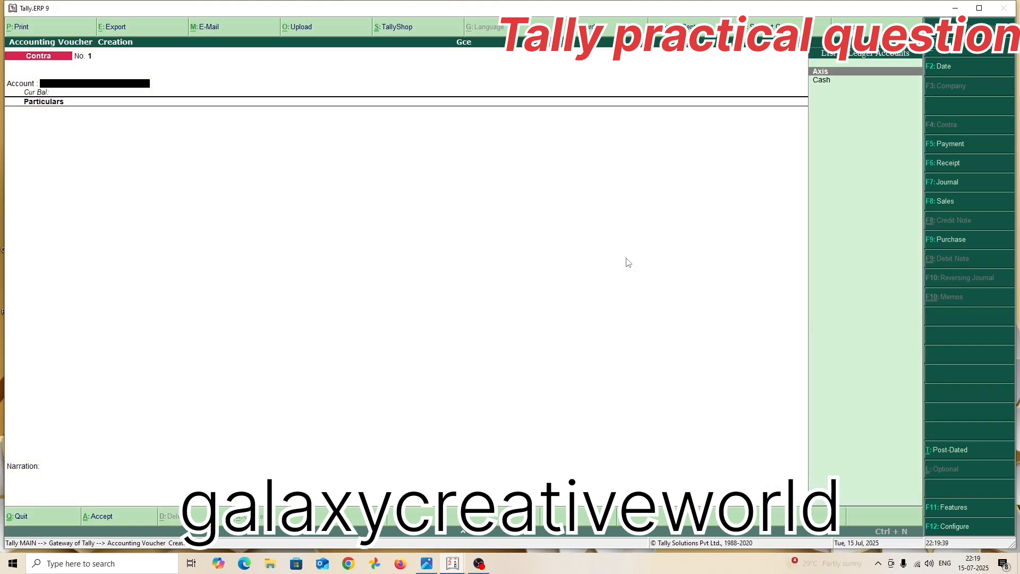
key("Return")
type("C")
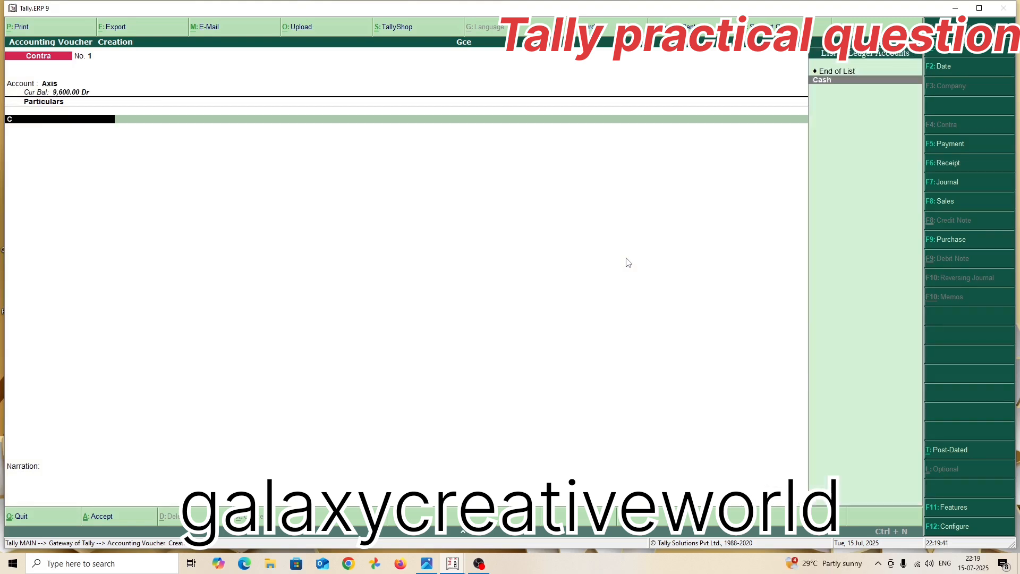
key("Return")
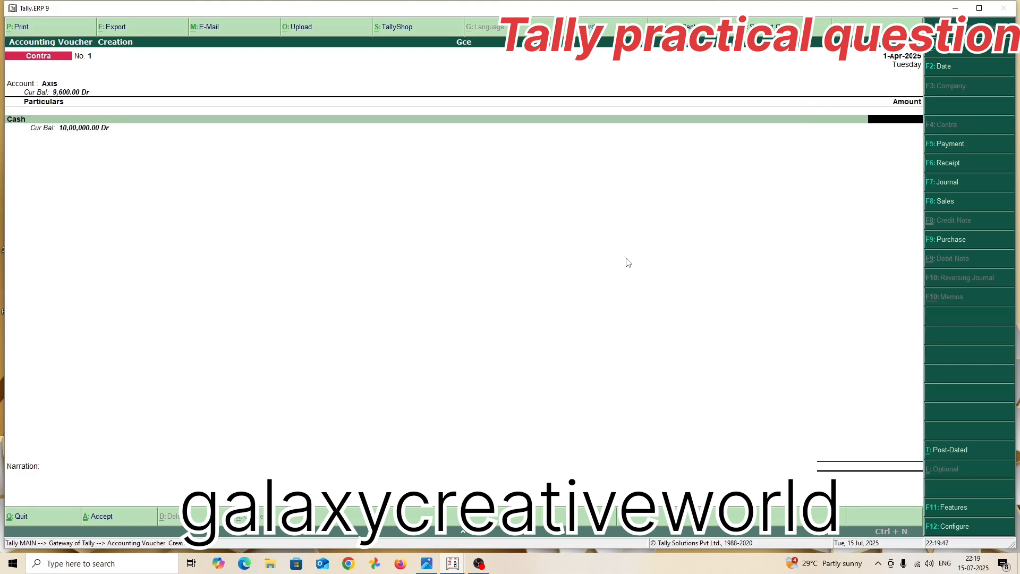
type("5,00,000")
key("Return")
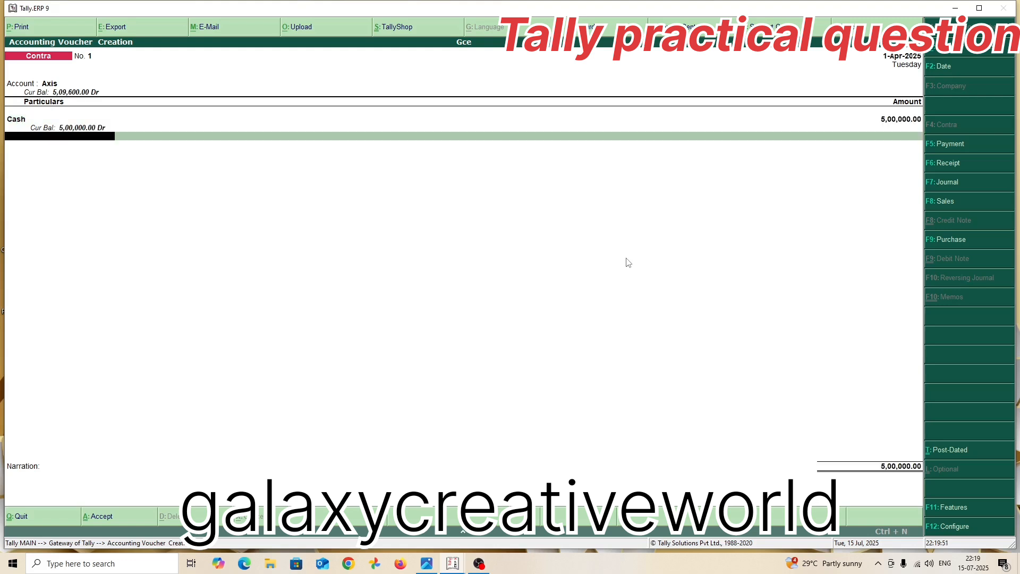
Leave the cash denominations blank, keep the default bank allocation and save the contra voucher.
key("Return")
key("Return")
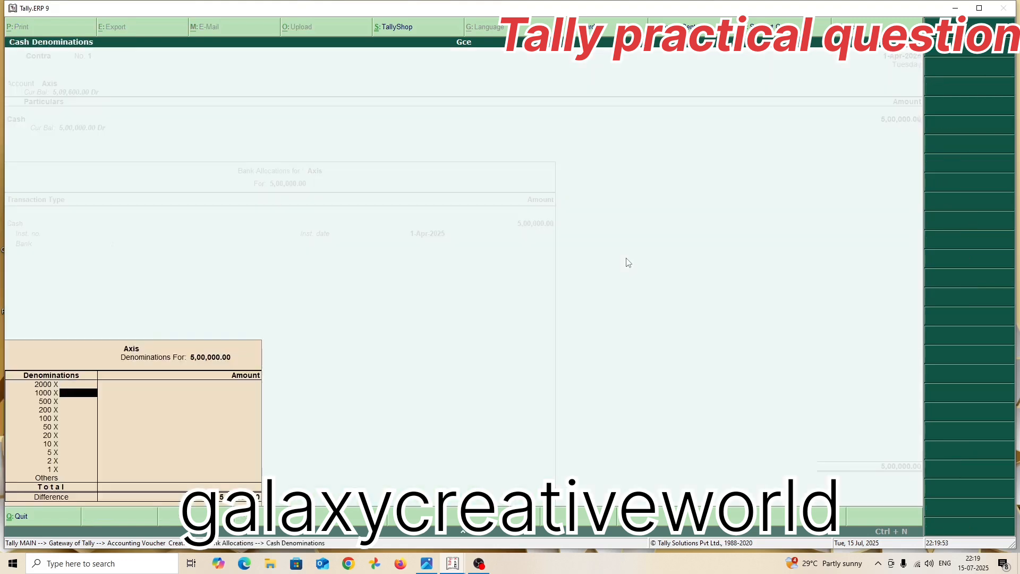
key("Return")
key("Return")
key("Return")
key("Return")
key("Return")
key("Return")
key("Return")
key("Return")
key("Return")
key("Return")
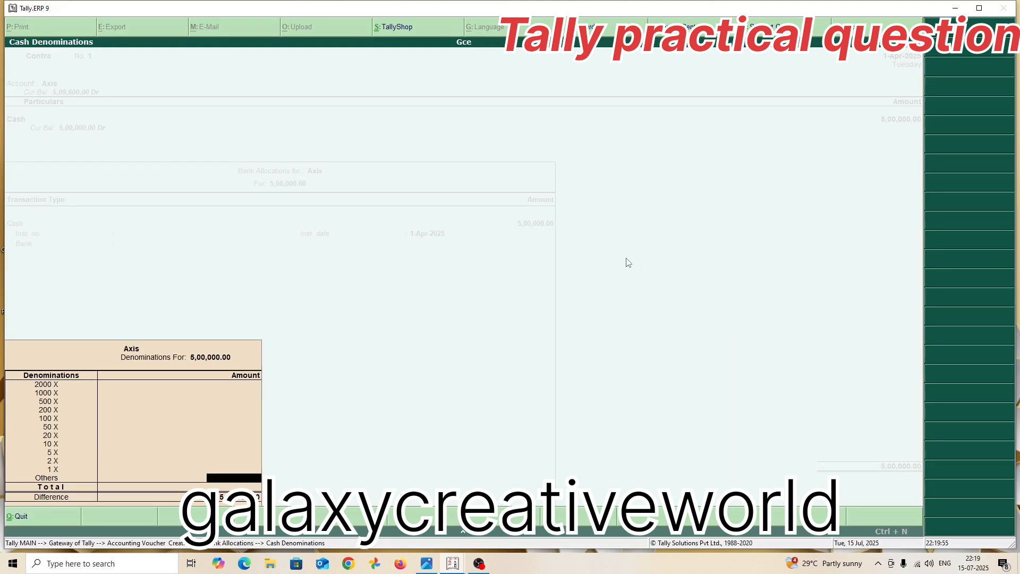
key("Return")
key("Return")
key("Return")
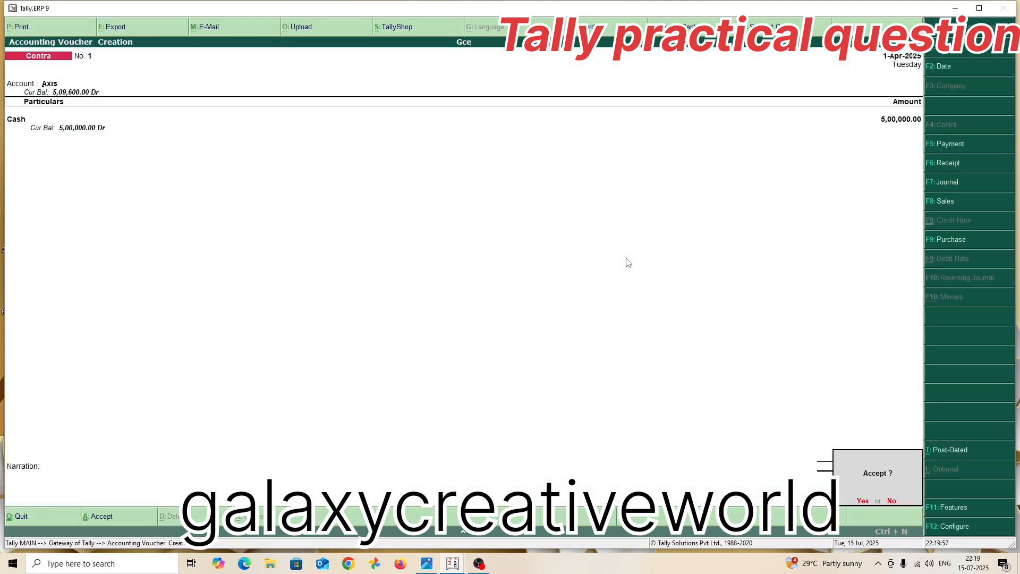
key("Return")
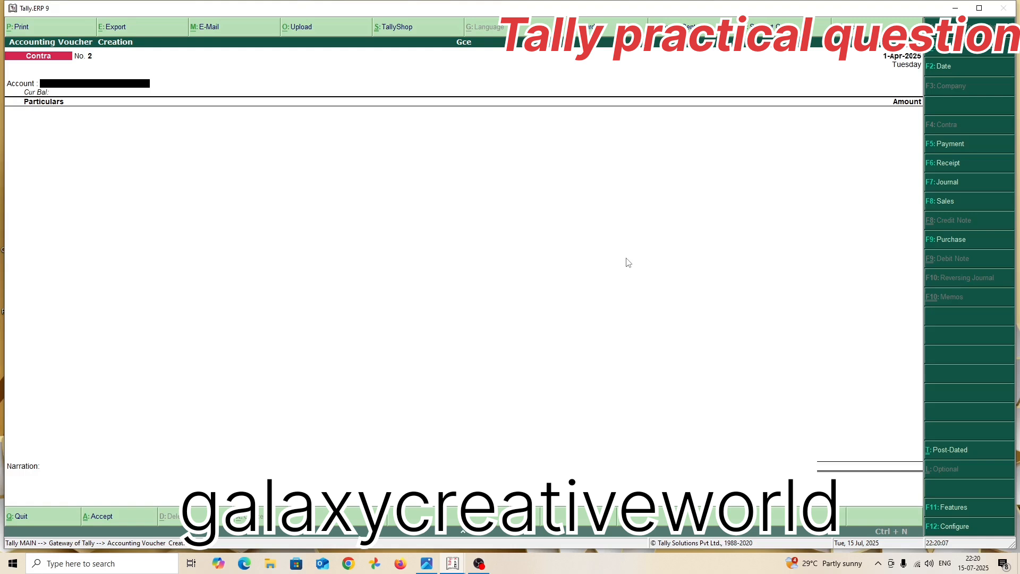
Create a ledger named Petty CAsh under Cash-in-Hand as the account of the second contra voucher.
key("Return")
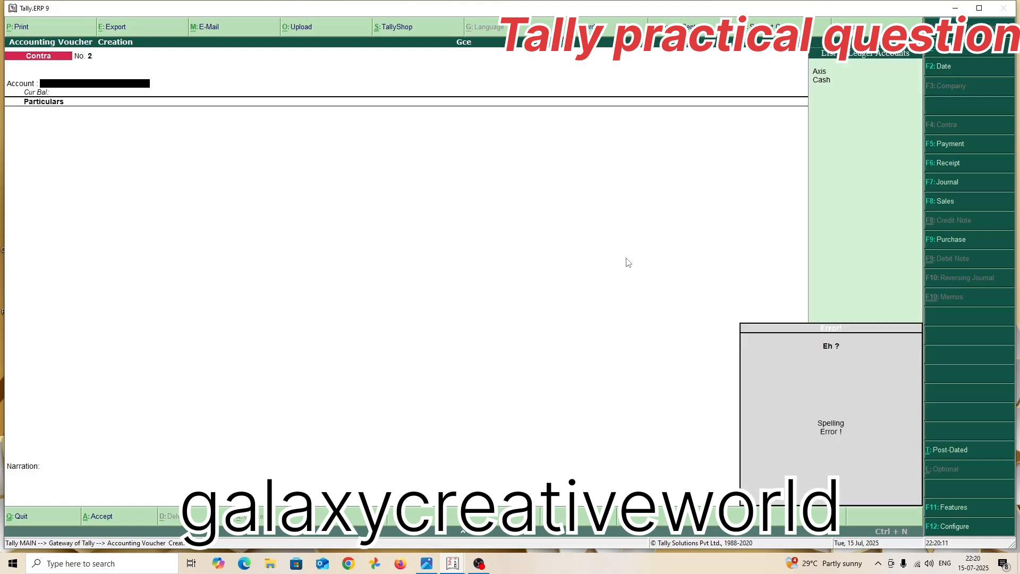
key("alt+c")
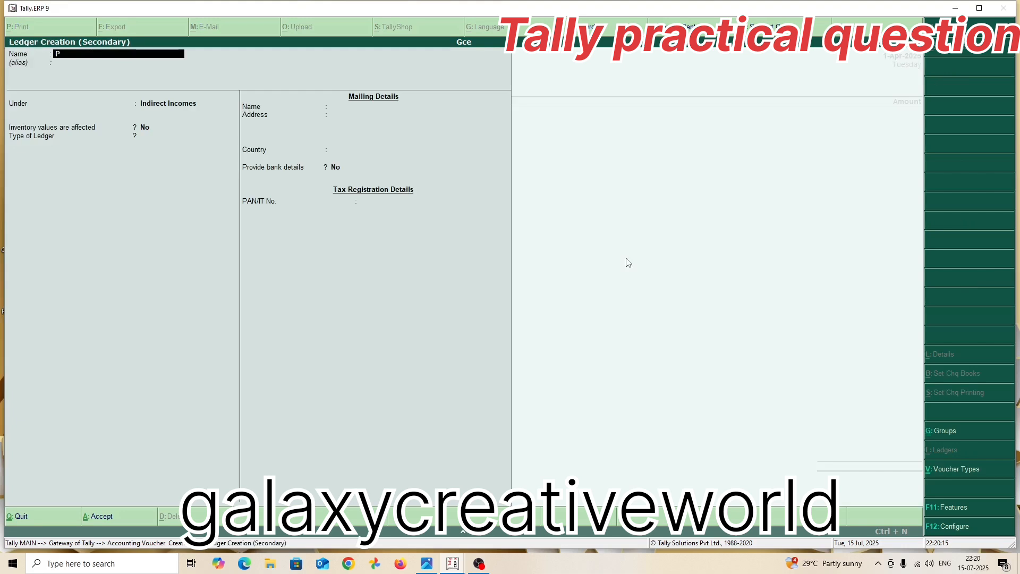
type("Petty  CAsh")
key("Return")
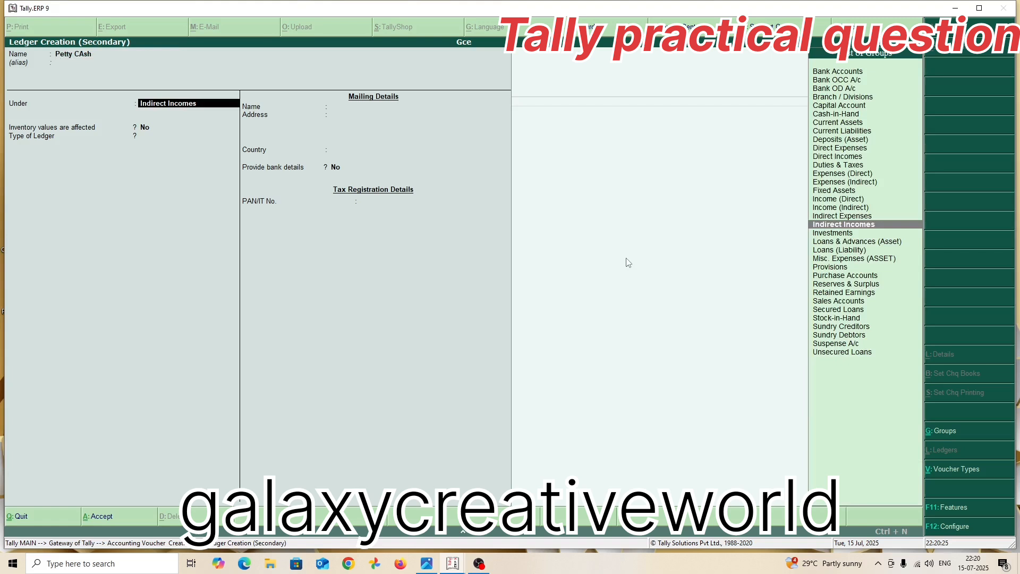
type("C")
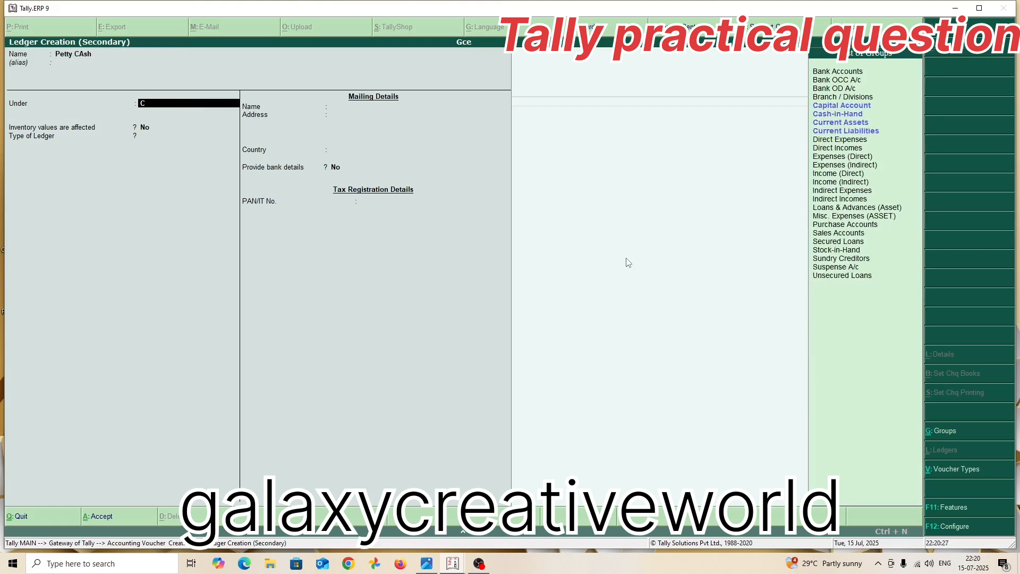
key("Down")
key("Down")
key("Return")
key("Return")
key("Return")
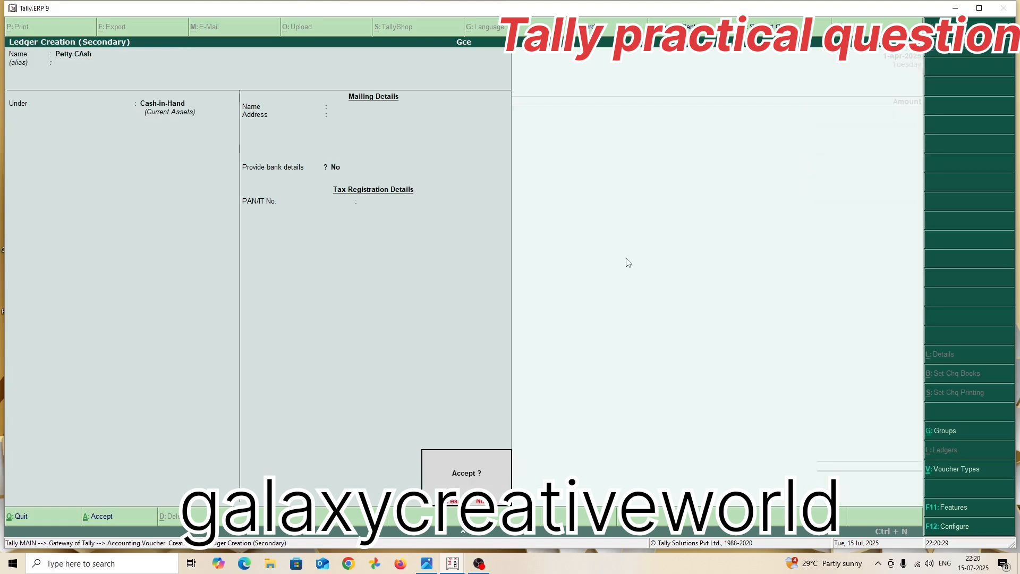
key("Return")
Enter Cash as the contra voucher's particulars with an amount of 5,500, leave the narration blank and save the voucher.
type("C")
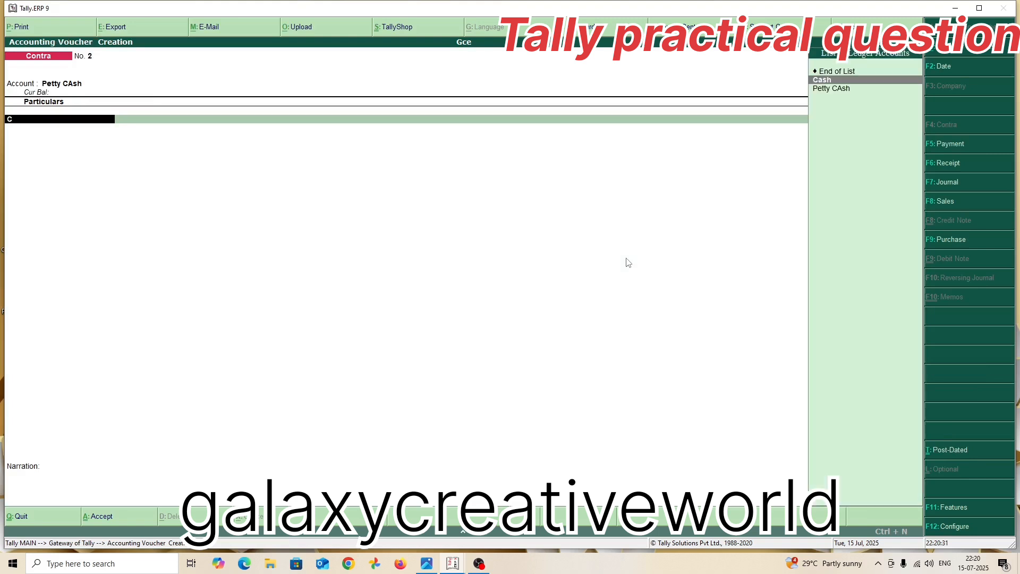
key("Return")
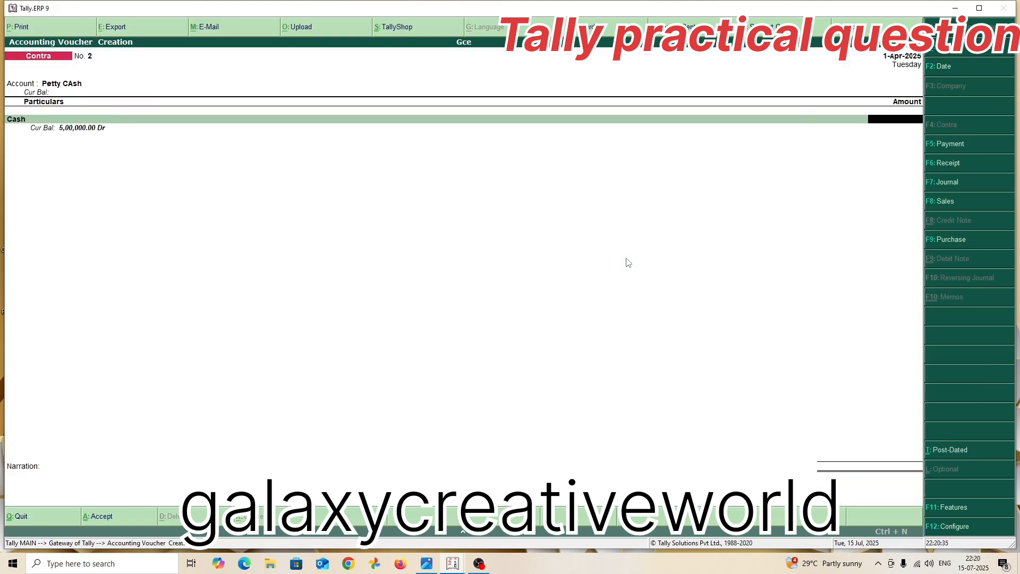
type("5500")
key("Return")
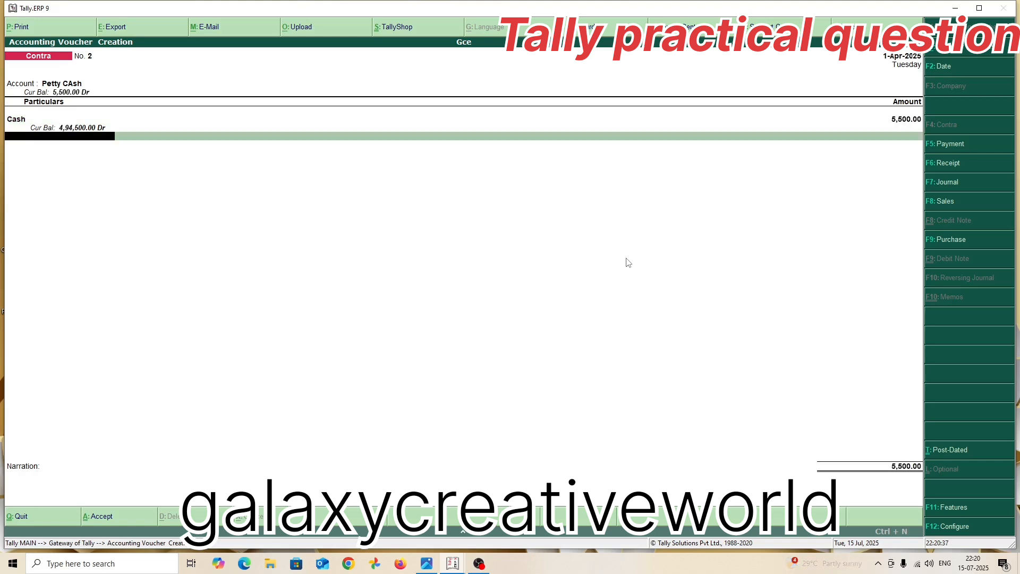
key("Return")
key("Return")
key("Return")
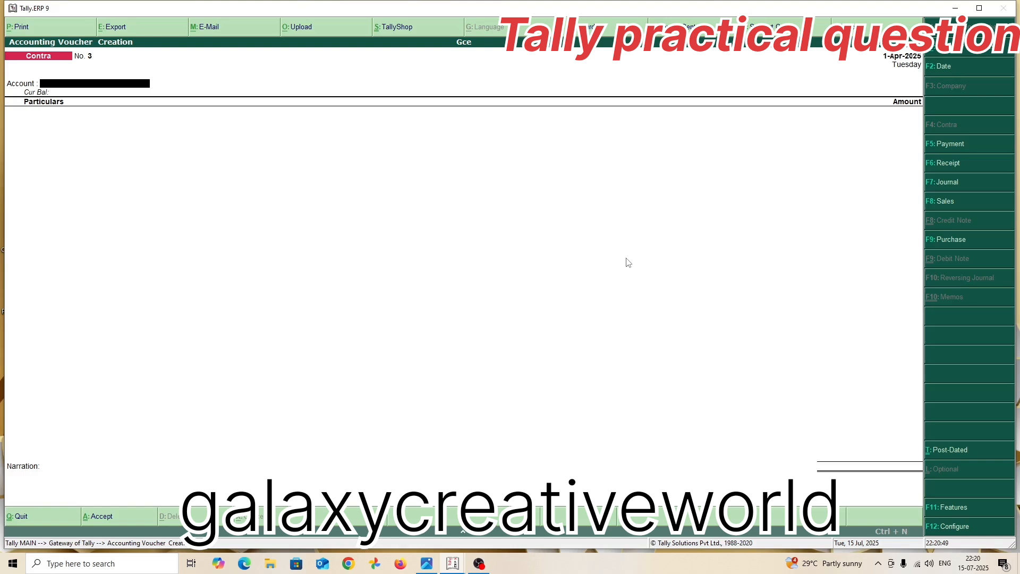
Start a payment voucher with Petty CAsh as the account.
key("F5")
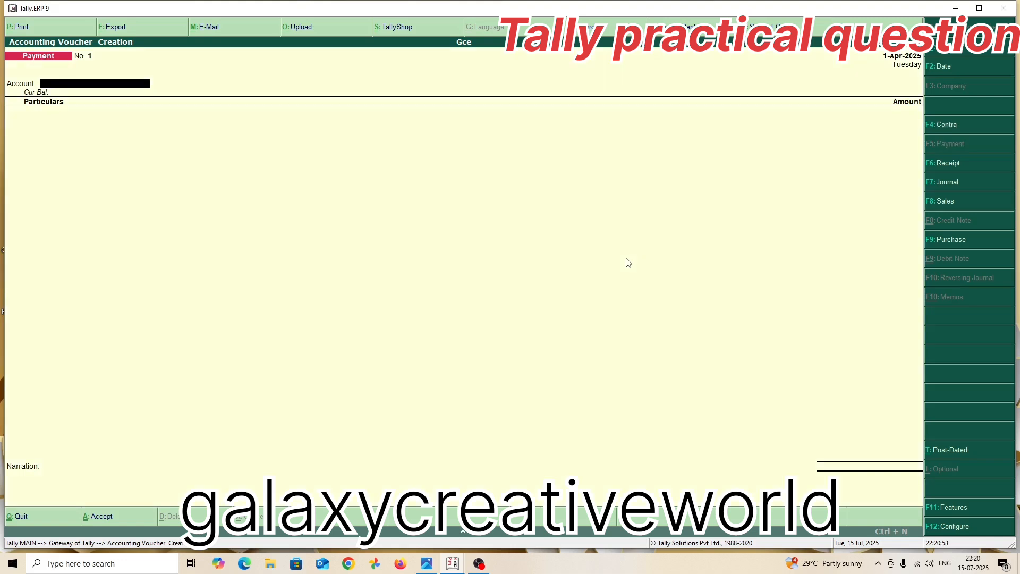
type("P")
key("Return")
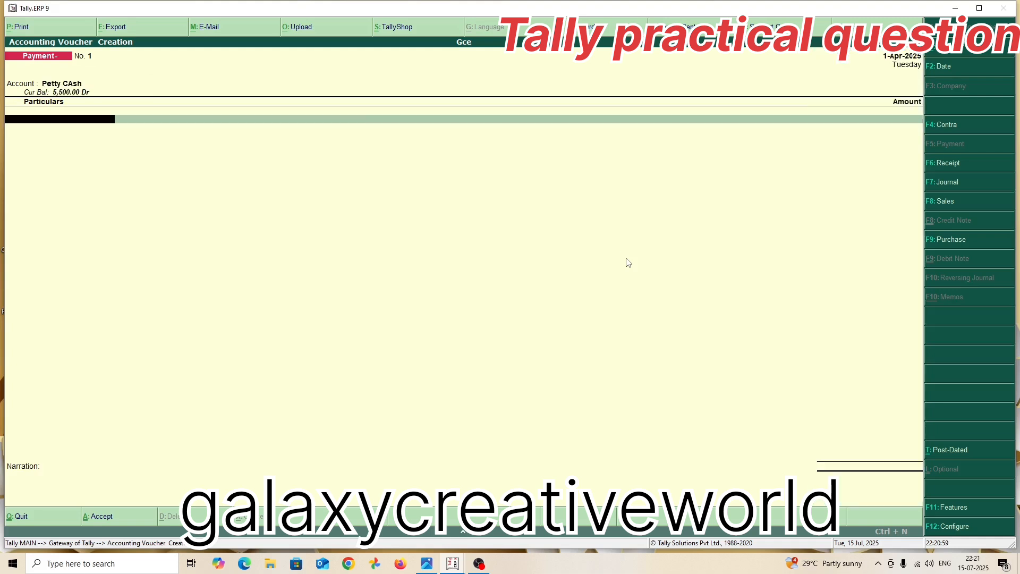
Create a ledger named Printing under Indirect Expenses for the payment's particulars.
key("alt+c")
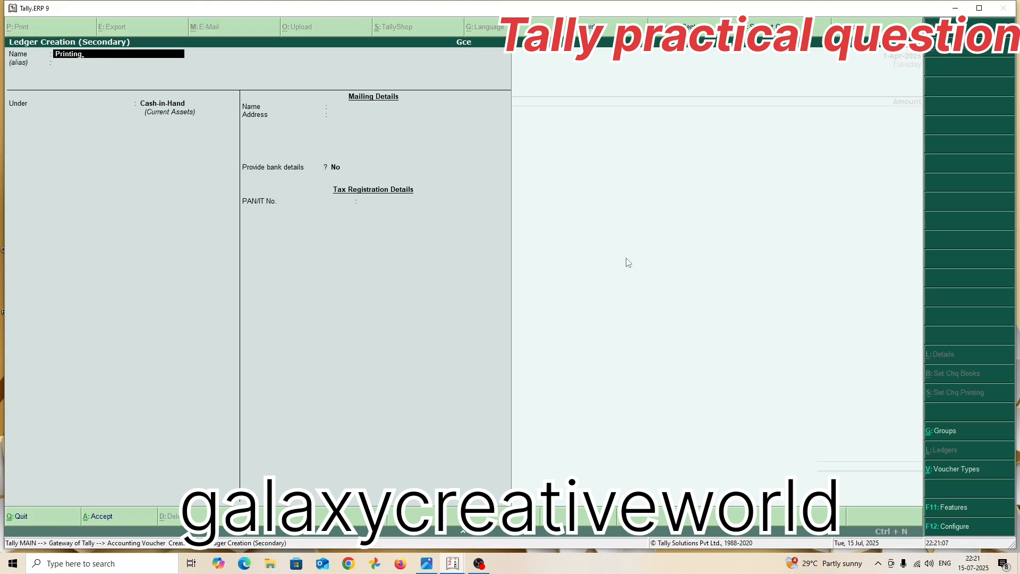
key("Return")
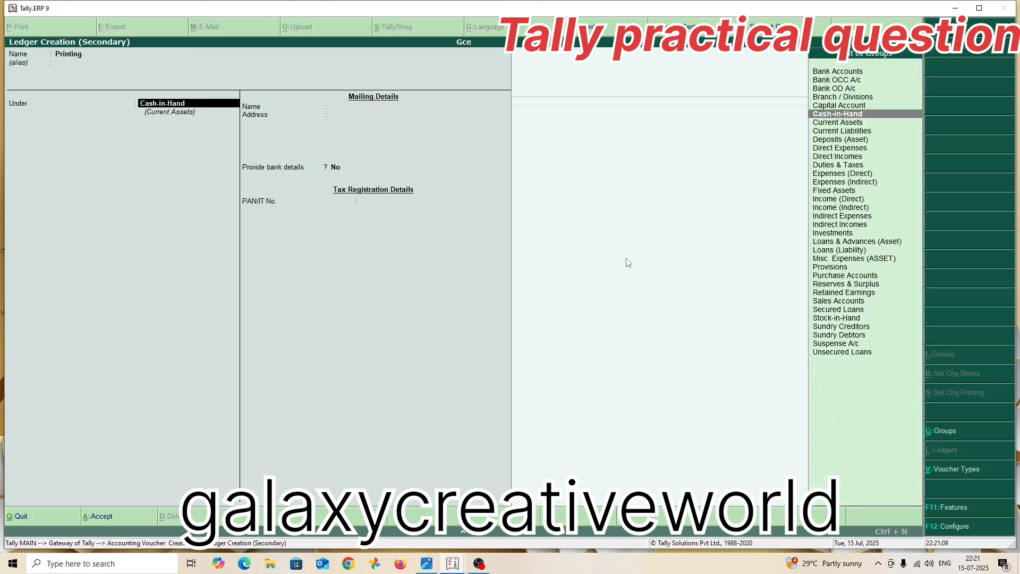
type("i")
key("Down")
key("Down")
key("Down")
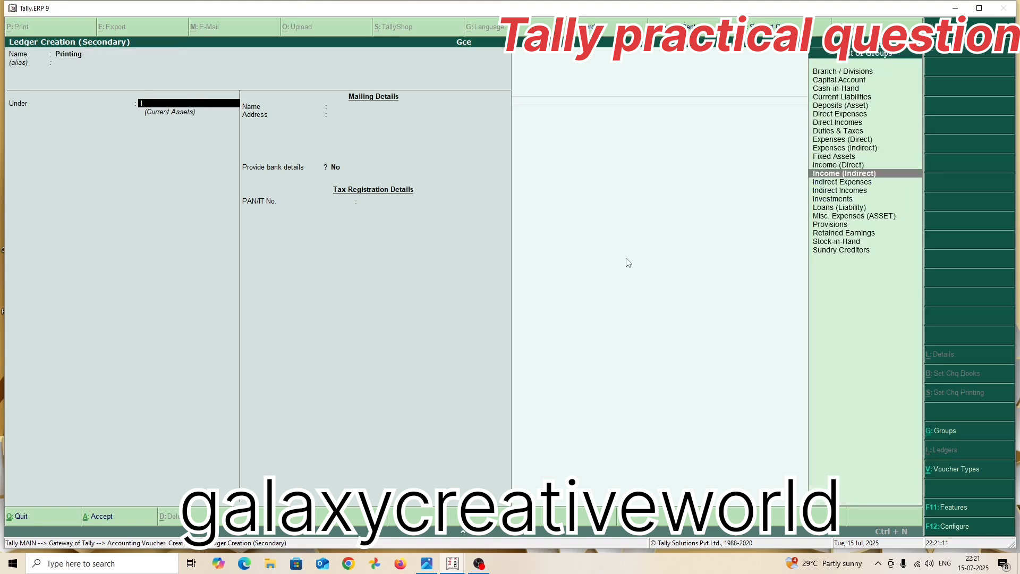
key("Return")
key("Return")
key("Return")
key("Return")
key("Return")
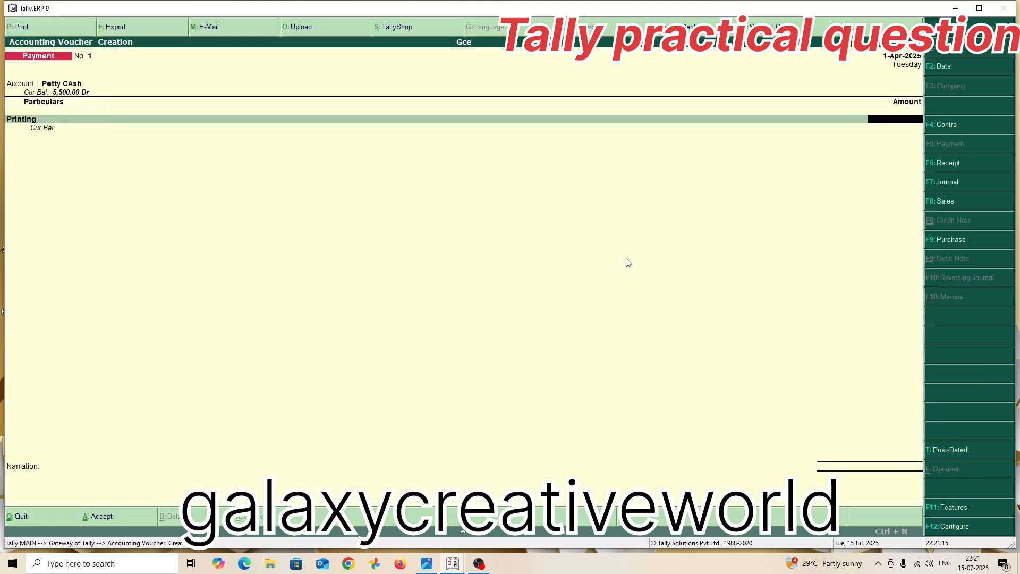
Enter 1,500 for Printing, leave the narration blank and save the payment voucher.
type("1500")
key("Return")
key("Return")
key("Return")
key("Return")
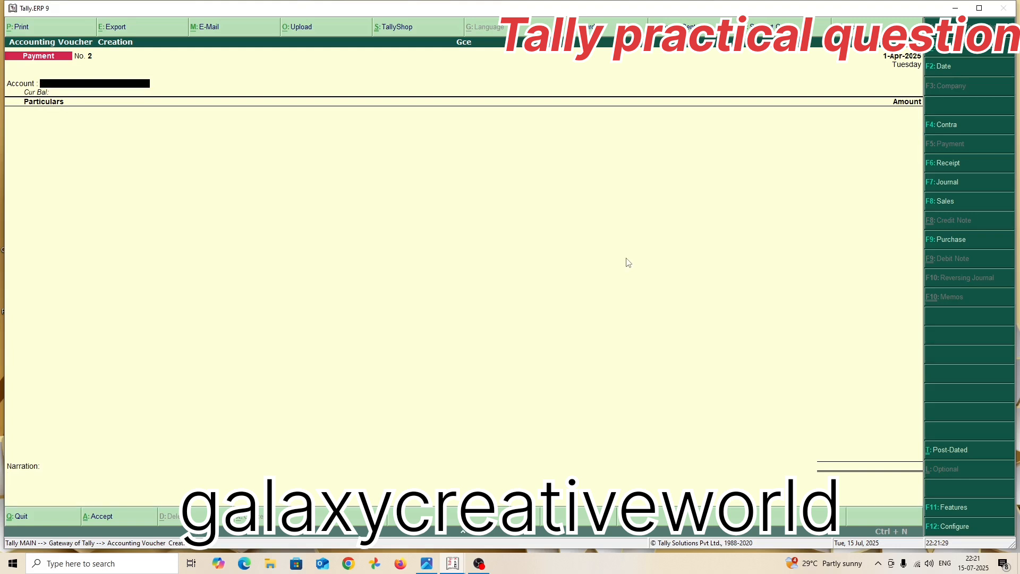
Set the next payment's account to Petty CAsh and create a Commission ledger under Indirect Expenses, type Not Applicable, for its particulars.
type("P")
key("Return")
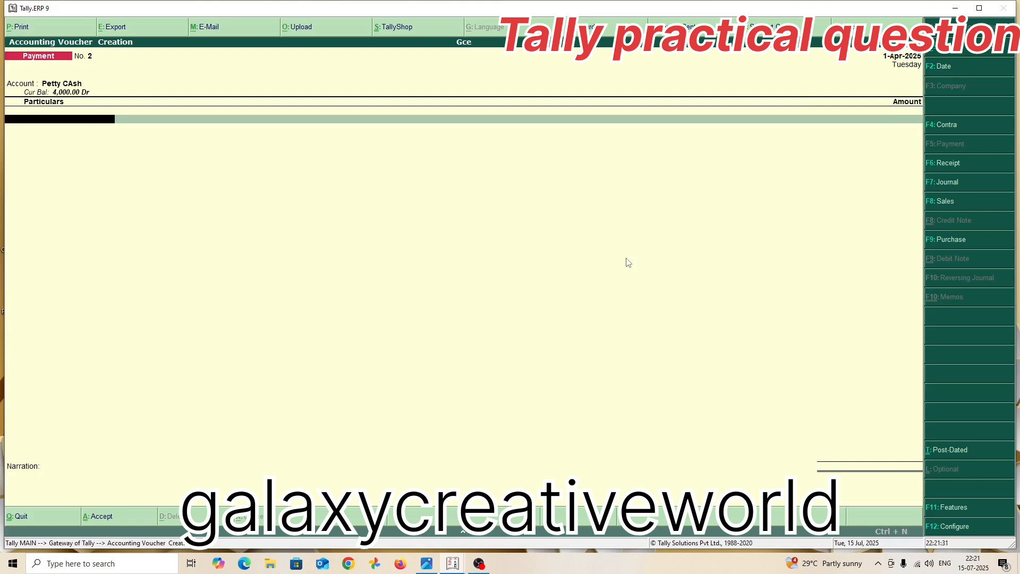
key("alt+c")
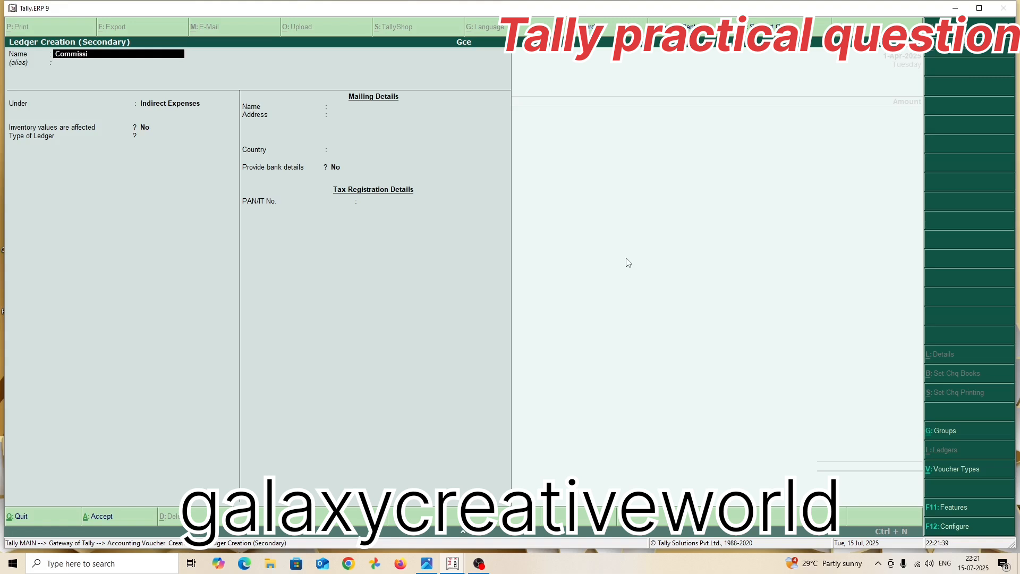
type("Commission")
key("Return")
key("Return")
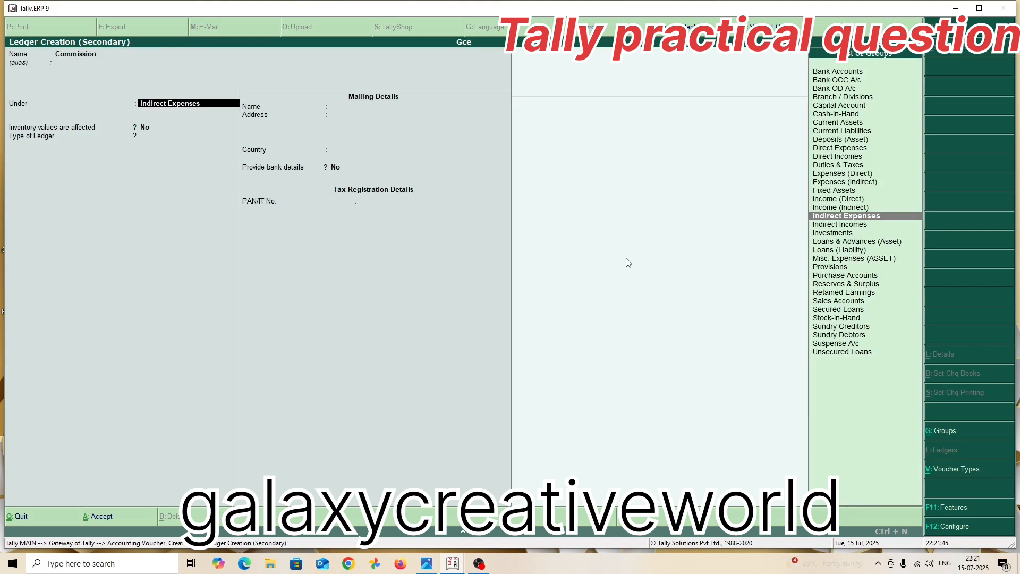
key("Return")
key("Return")
key("Return")
key("Return")
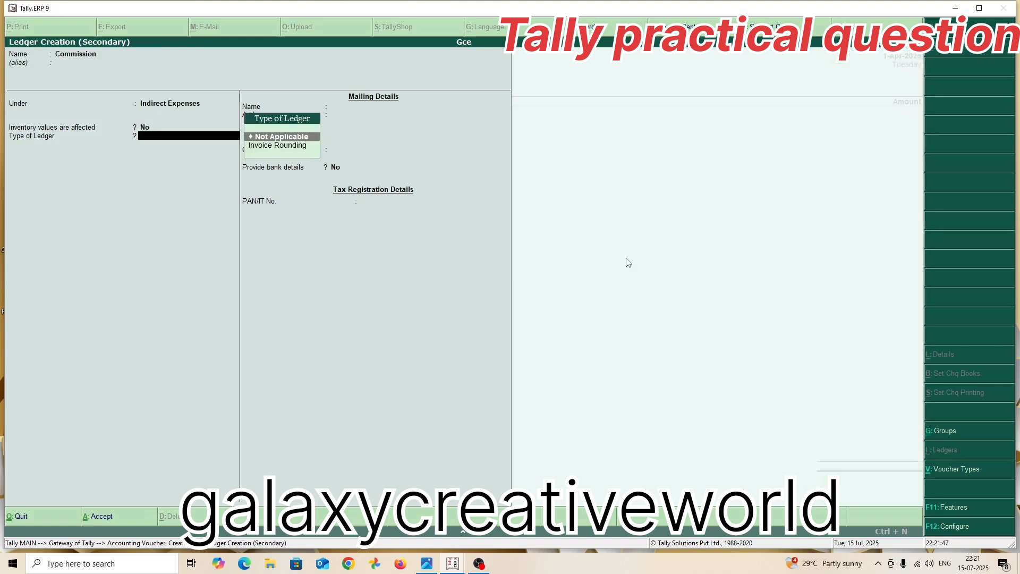
key("Return")
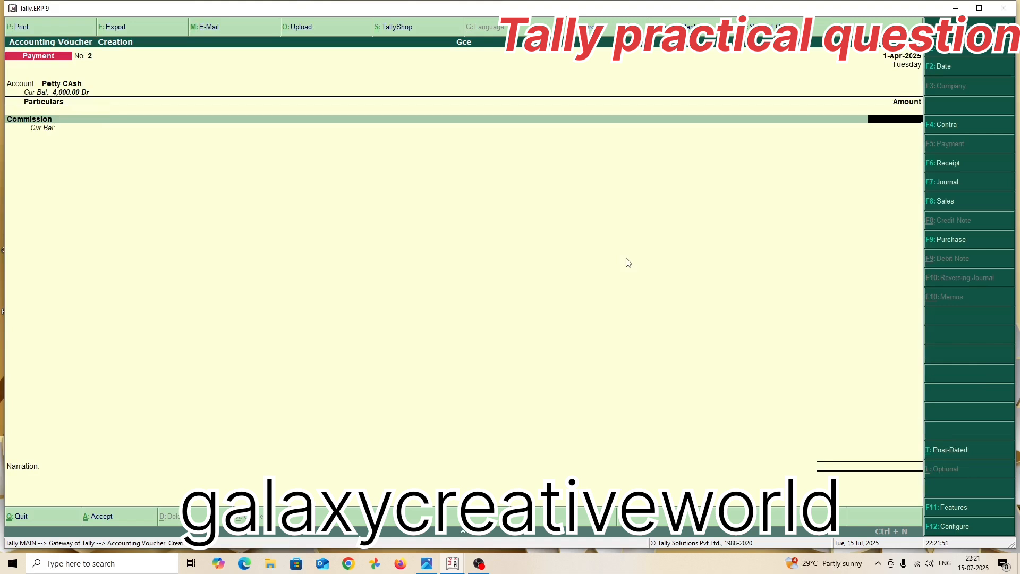
Enter 1,000 for Commission, leave the narration blank and save the payment voucher.
type("1000")
key("Return")
key("Return")
key("Return")
key("Return")
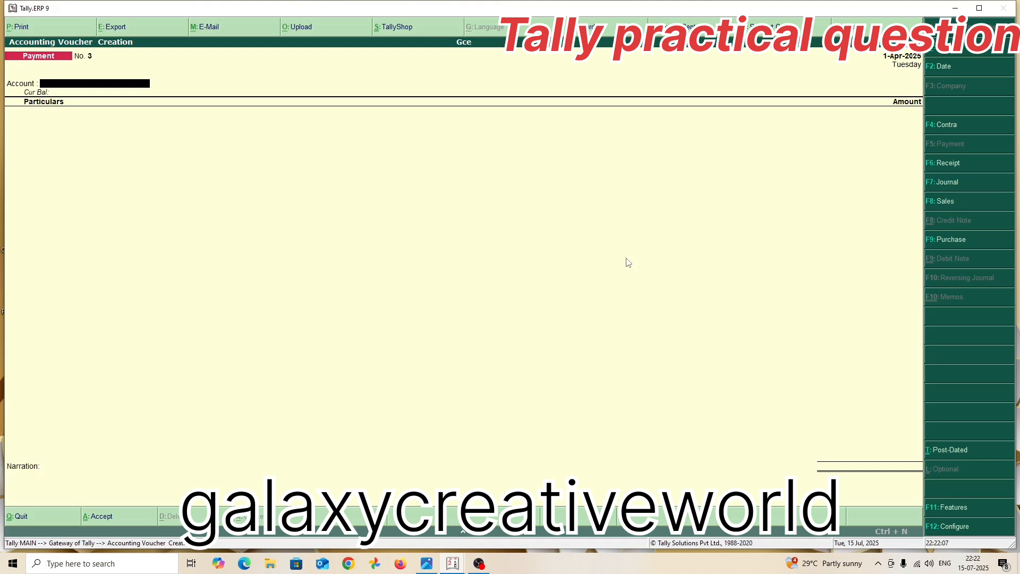
Set the third payment's account to Cash and create an Office Rent ledger under Indirect Expenses for its particulars.
type("C")
key("Return")
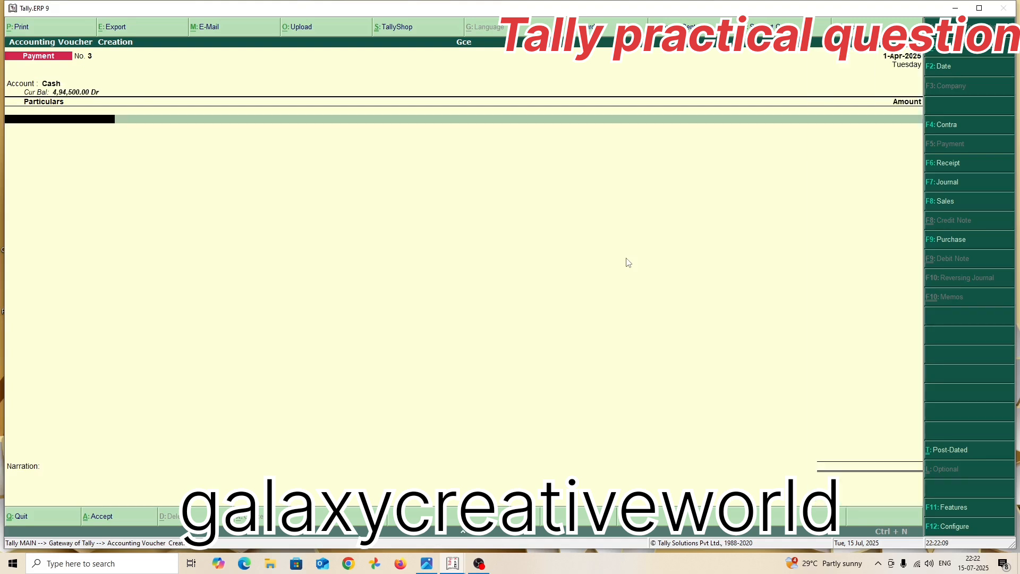
key("alt+c")
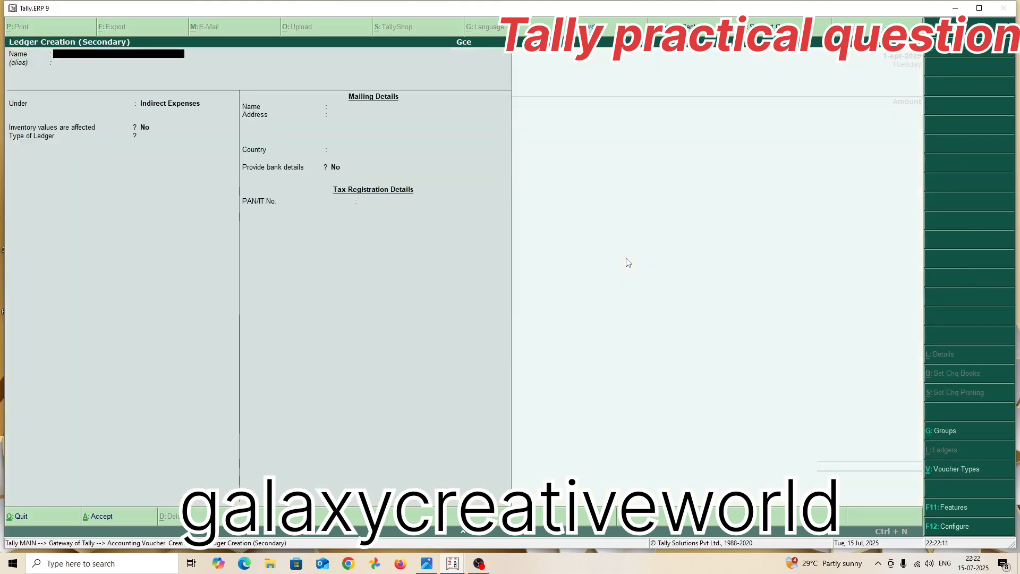
type("Office Re")
key("Return")
key("Return")
key("Return")
key("Return")
key("Return")
key("Return")
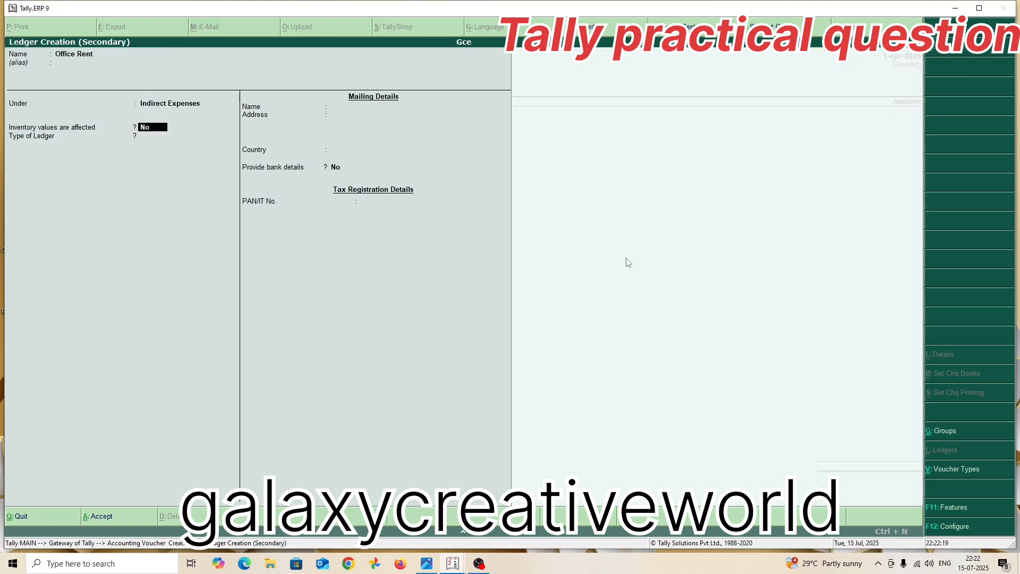
key("Return")
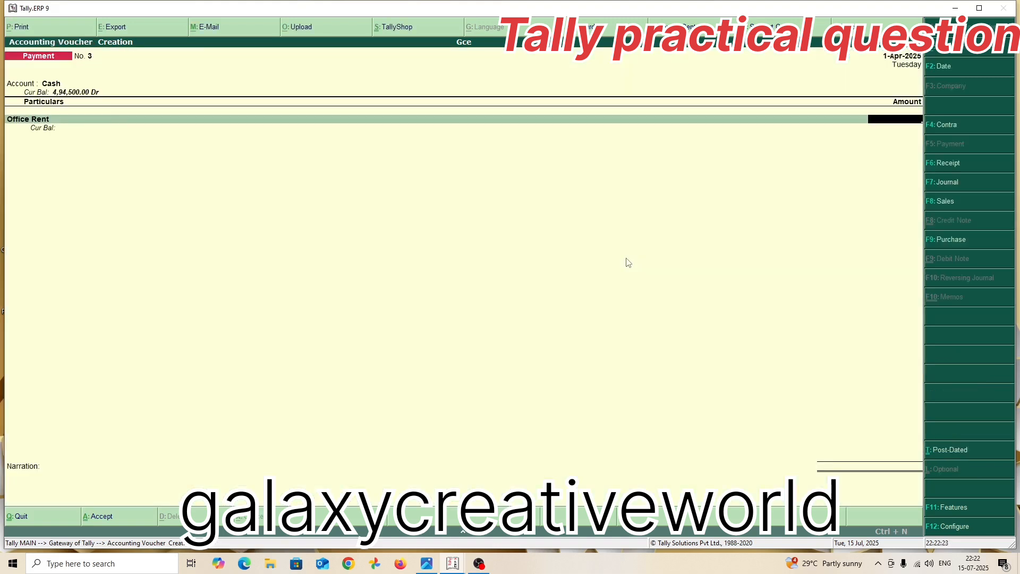
Enter 22,000 for Office Rent, leave the narration blank and save the payment voucher.
type("22000")
key("Return")
key("Return")
key("Return")
key("Return")
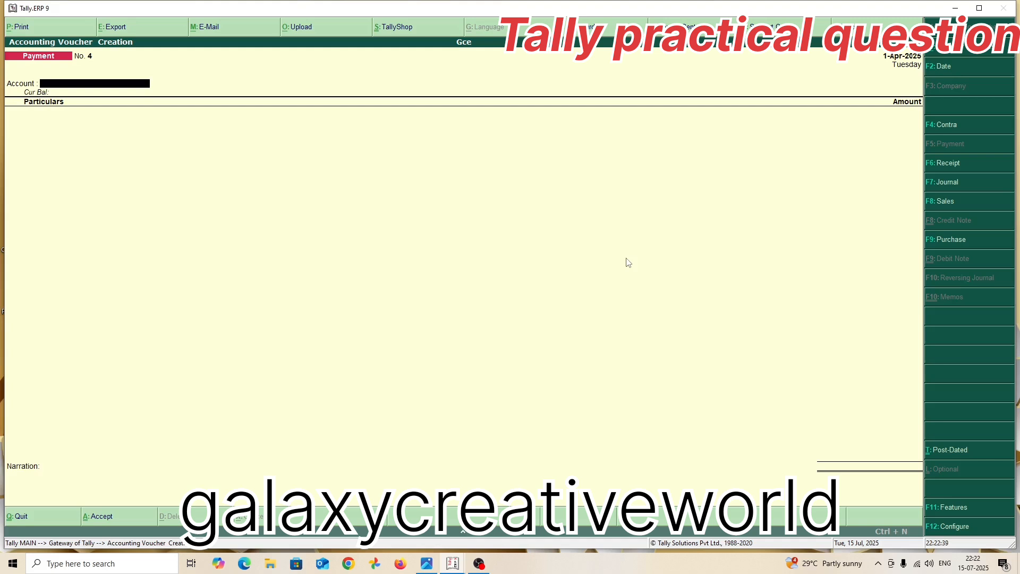
Set the fourth payment's account to Cash and create an Advertising ledger under Indirect Expenses, type Not Applicable, for its particulars.
type("C")
key("Return")
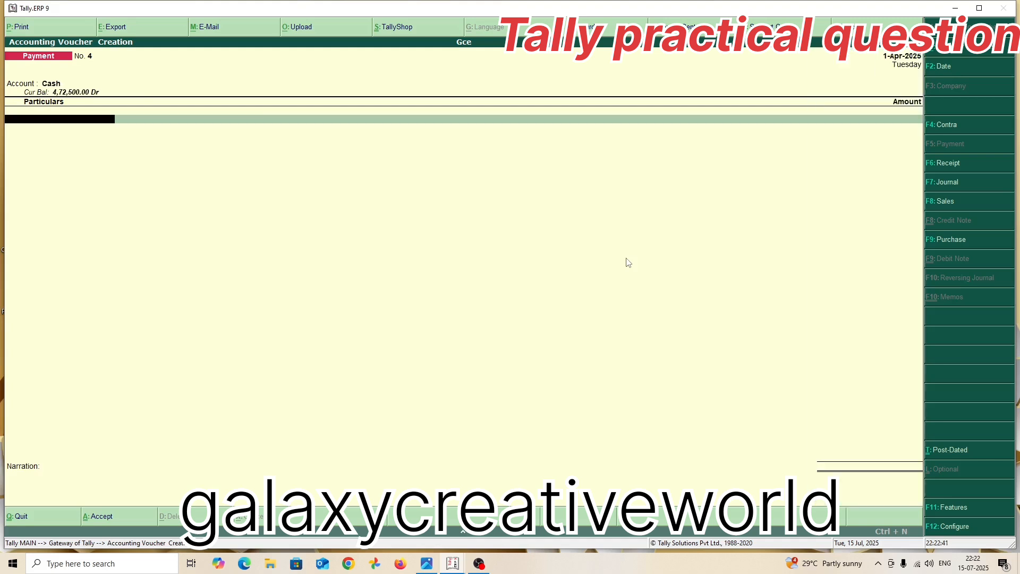
key("alt+c")
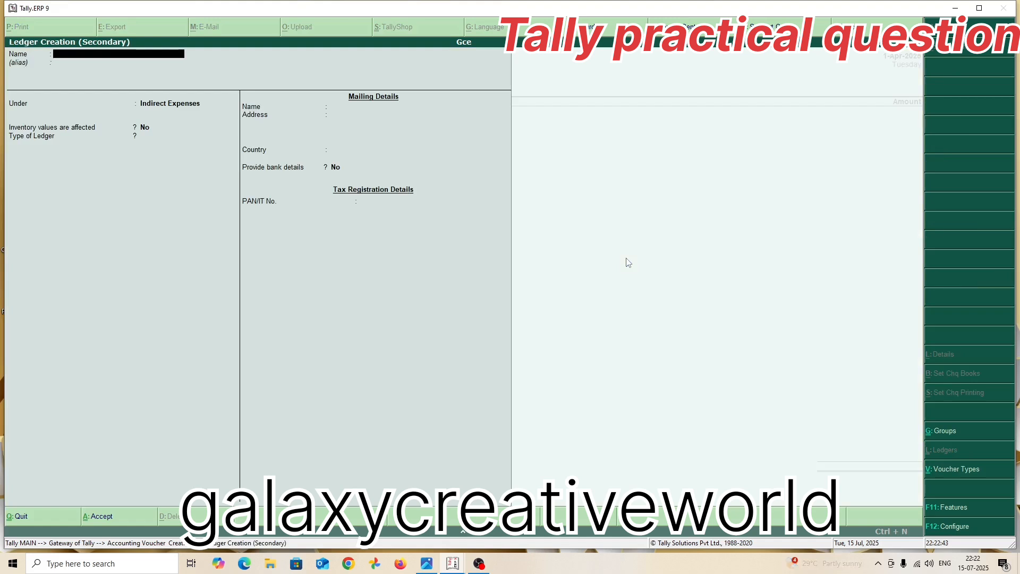
type("Adverti")
key("Return")
key("Return")
key("Return")
key("Return")
key("Return")
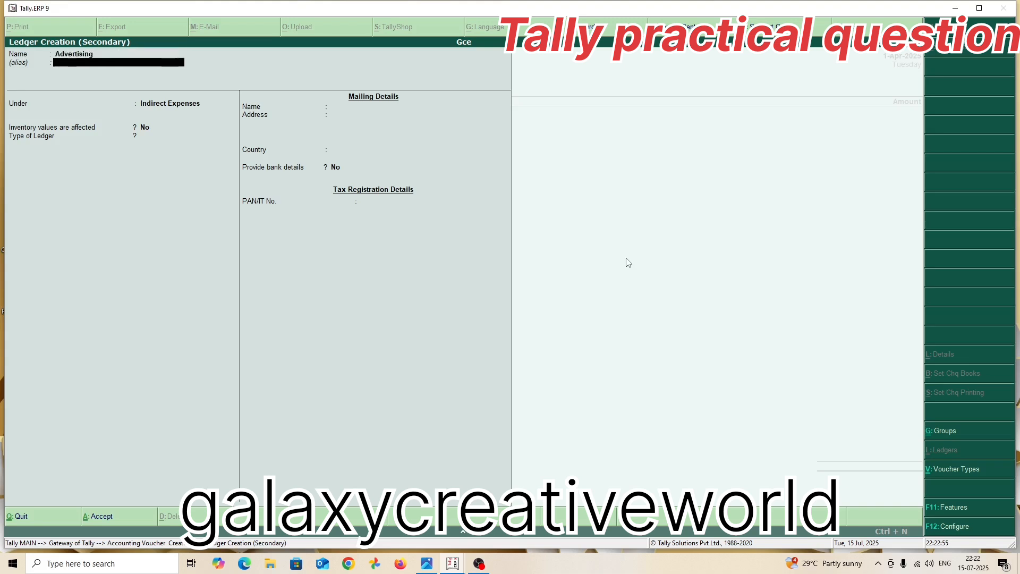
key("Return")
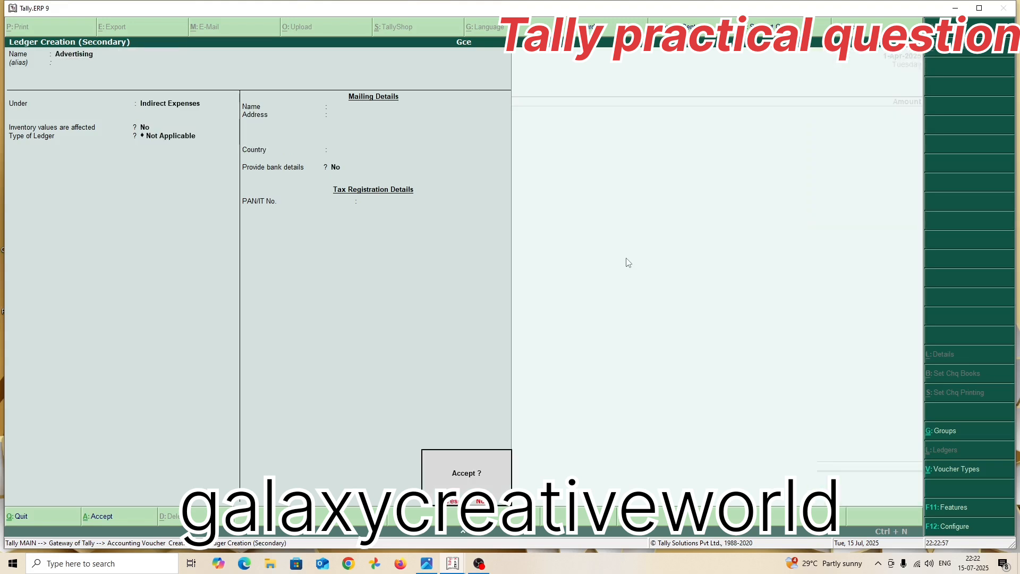
key("Return")
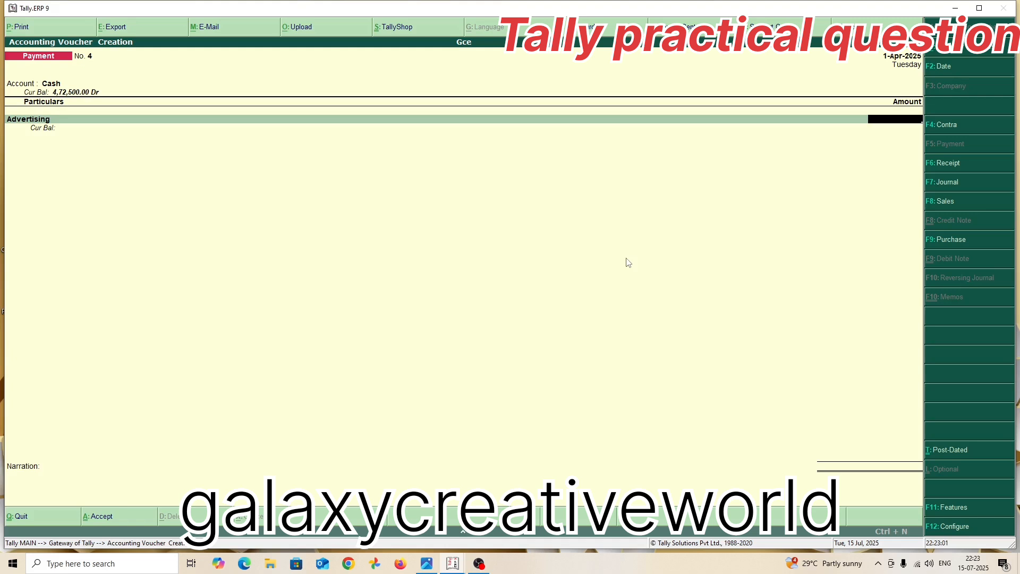
Enter 2,000 for Advertising, leave the narration blank and save the payment voucher.
type("2000")
key("Return")
key("Return")
key("Return")
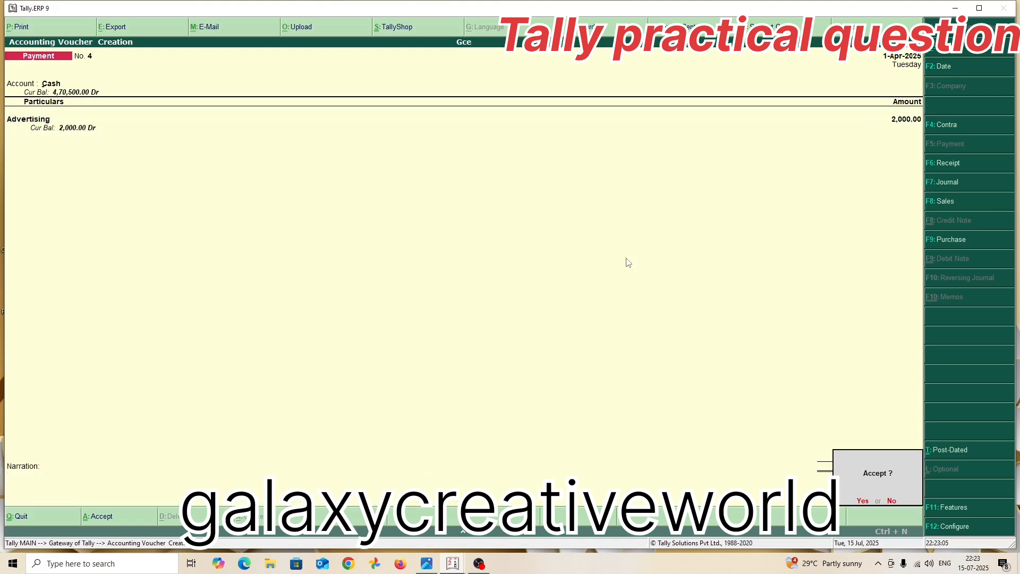
key("Return")
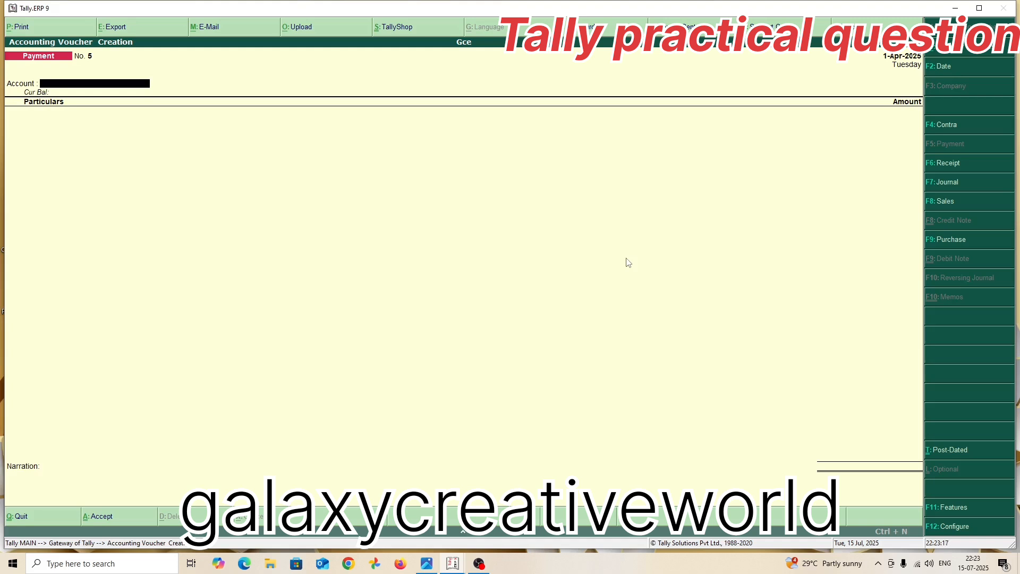
Start a purchase voucher and set Maintain accounts only to Yes in the company's accounting features, keeping the other options.
key("F9")
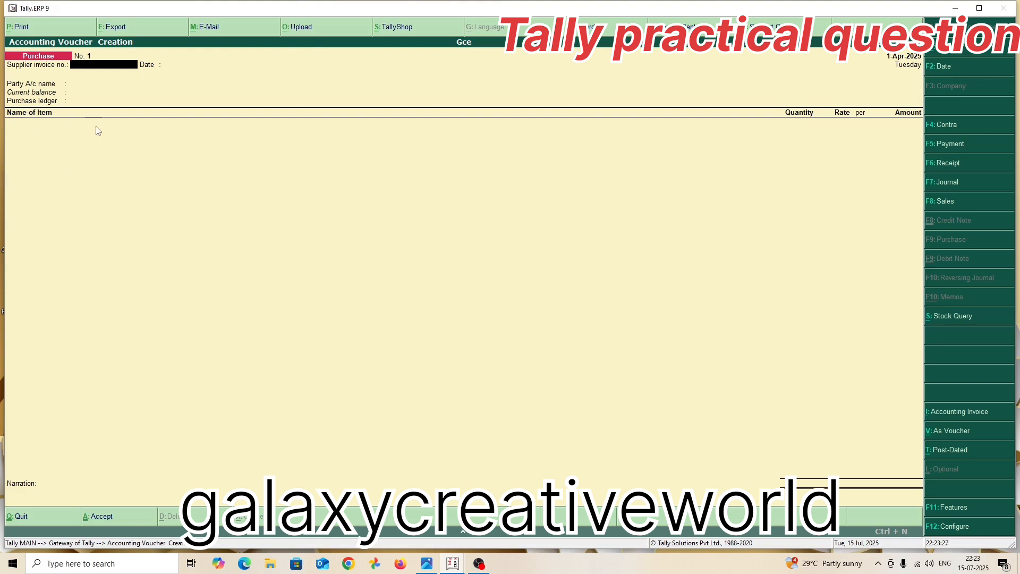
key("F11")
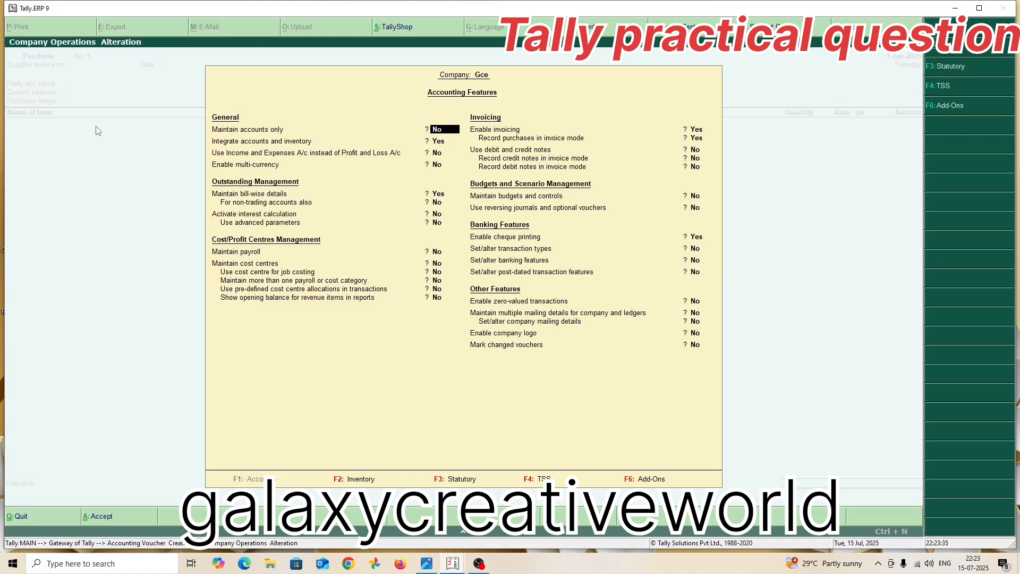
type("y")
key("Return")
key("Return")
key("Return")
key("Return")
key("Return")
key("Return")
key("Return")
key("Return")
key("Return")
key("Return")
key("Return")
key("Return")
key("Return")
key("Return")
key("Return")
key("Return")
key("Return")
key("Return")
key("Return")
key("Return")
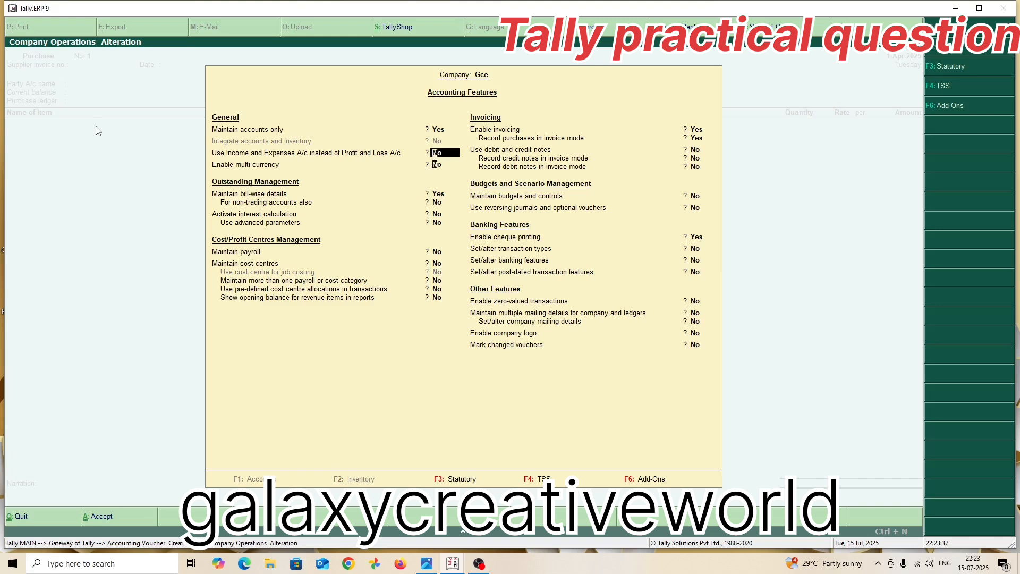
key("Return")
key("Return")
key("Return")
key("Return")
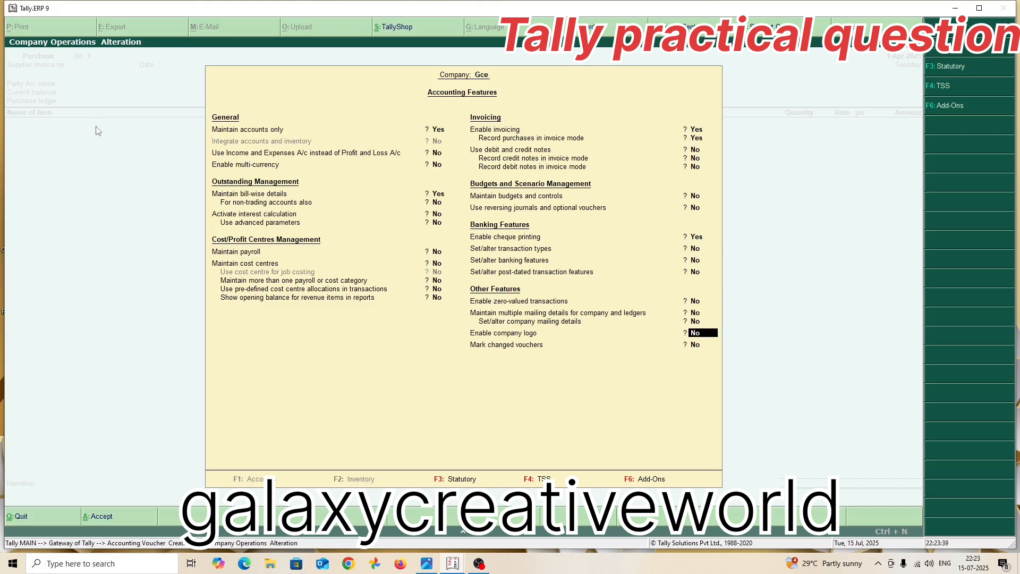
key("Return")
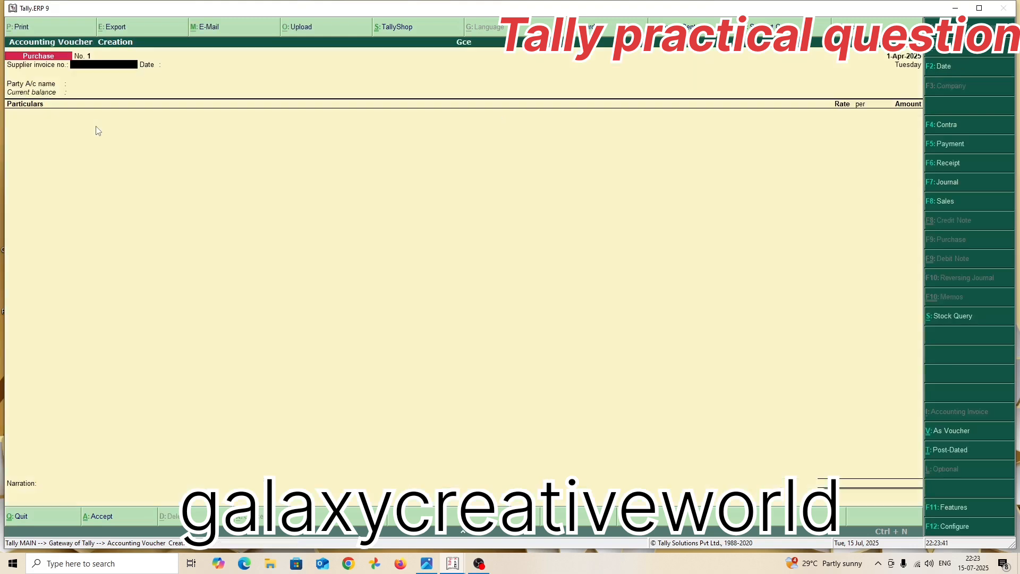
Create a Paul & Sons ledger under Sundry Creditors as the purchase's party account and accept the default supplier details.
key("Return")
key("Return")
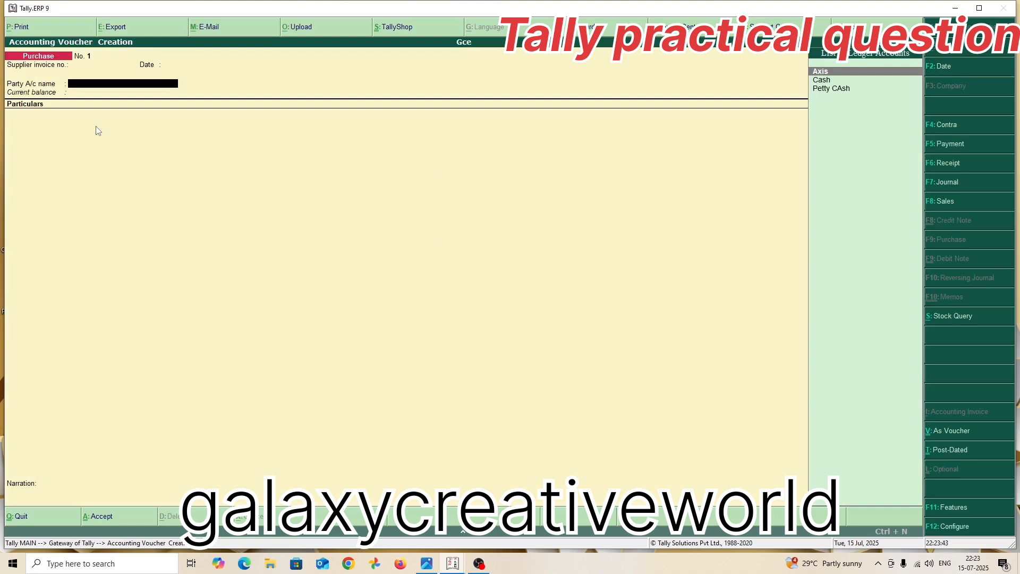
key("alt+c")
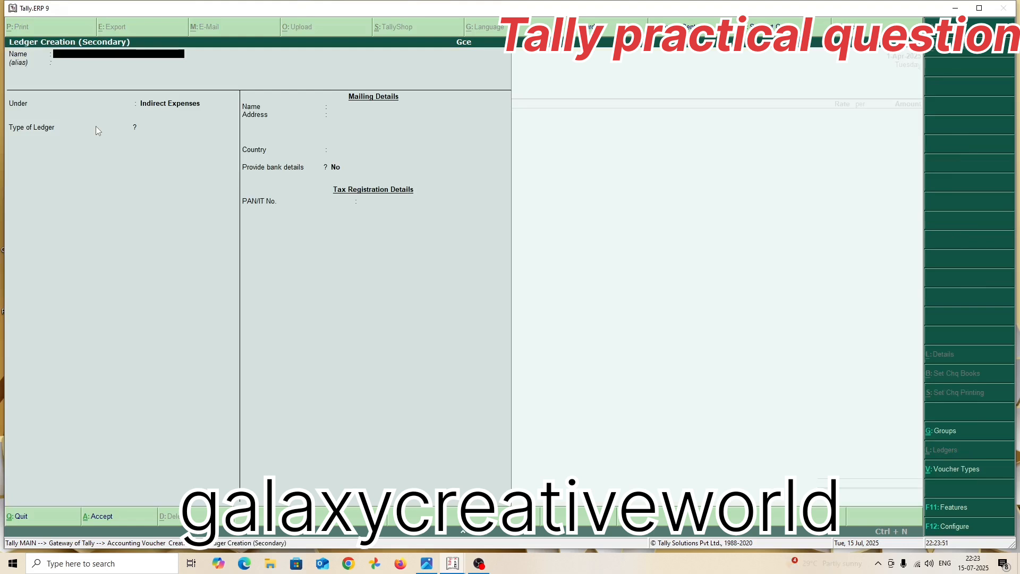
type("Paul & Sons")
key("Return")
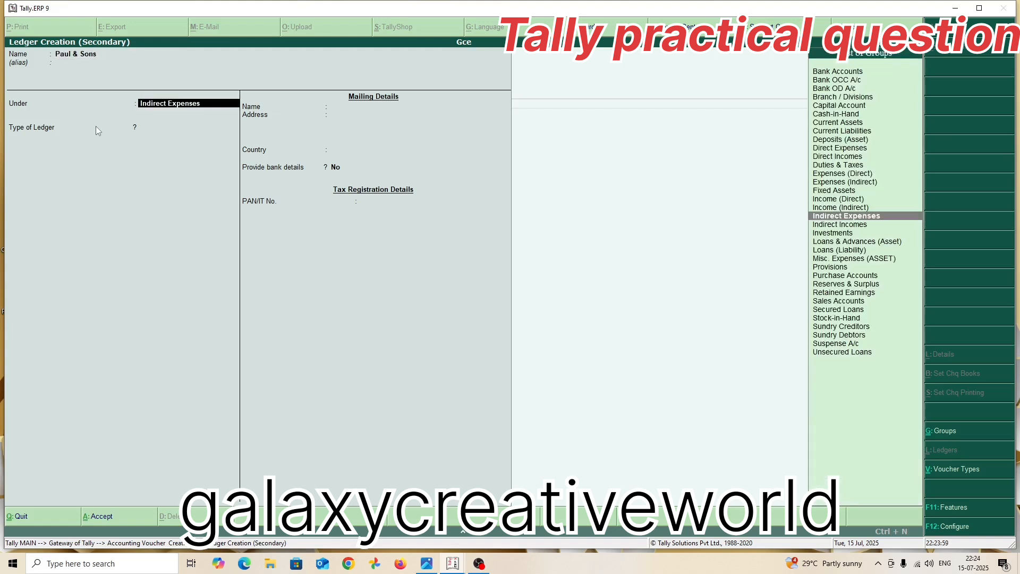
type("S")
key("Down")
key("Down")
key("Down")
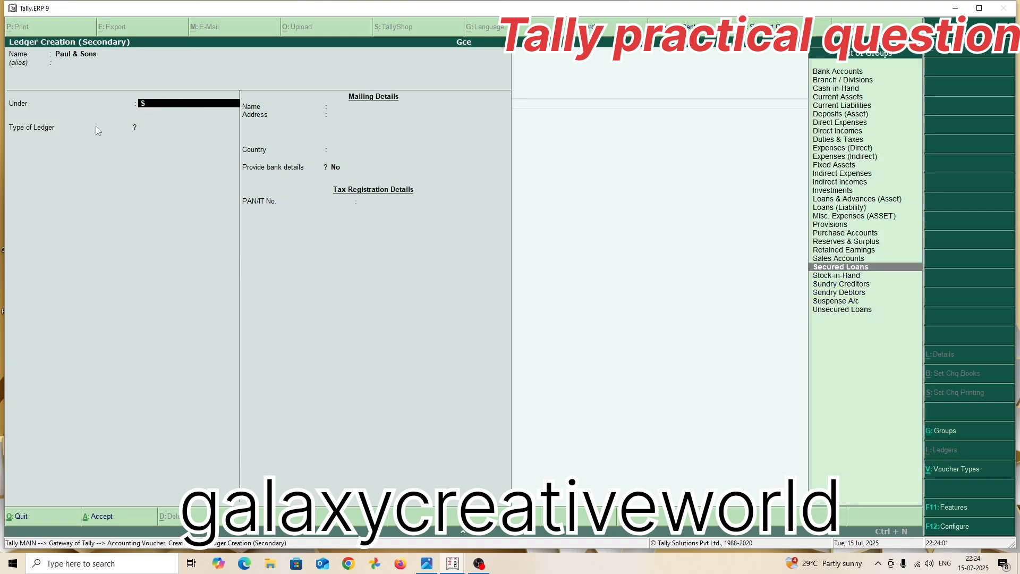
key("Return")
key("Return")
key("Return")
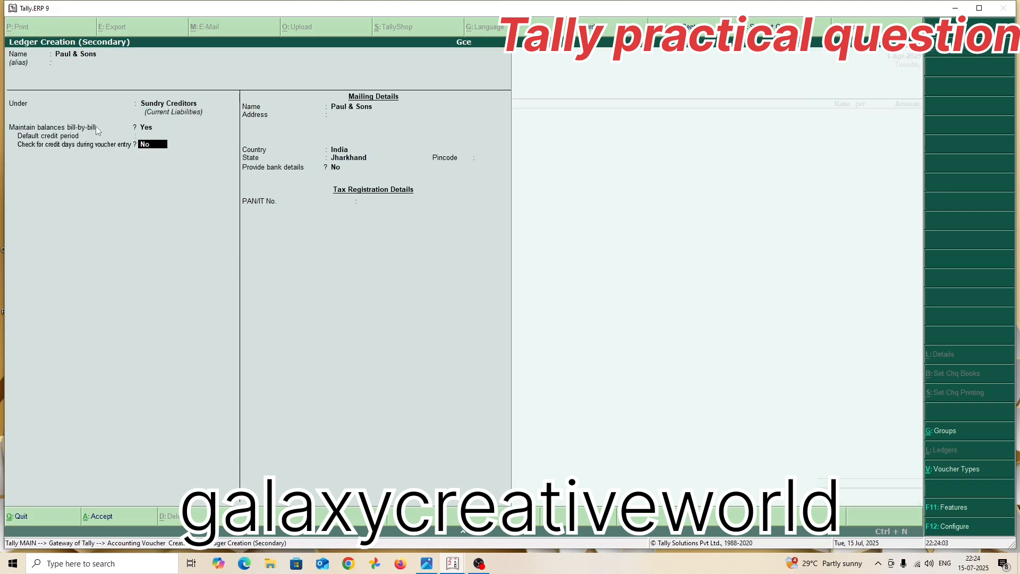
key("Return")
key("Return")
key("Return")
key("Return")
key("Return")
key("Return")
key("Return")
key("Return")
key("Return")
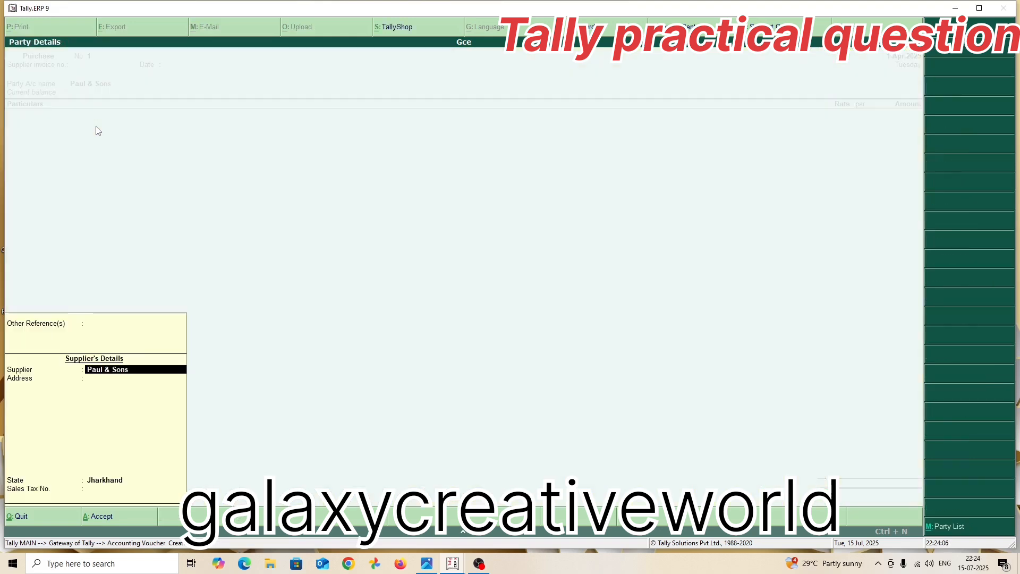
key("Return")
key("Return")
key("Return")
key("Return")
key("Return")
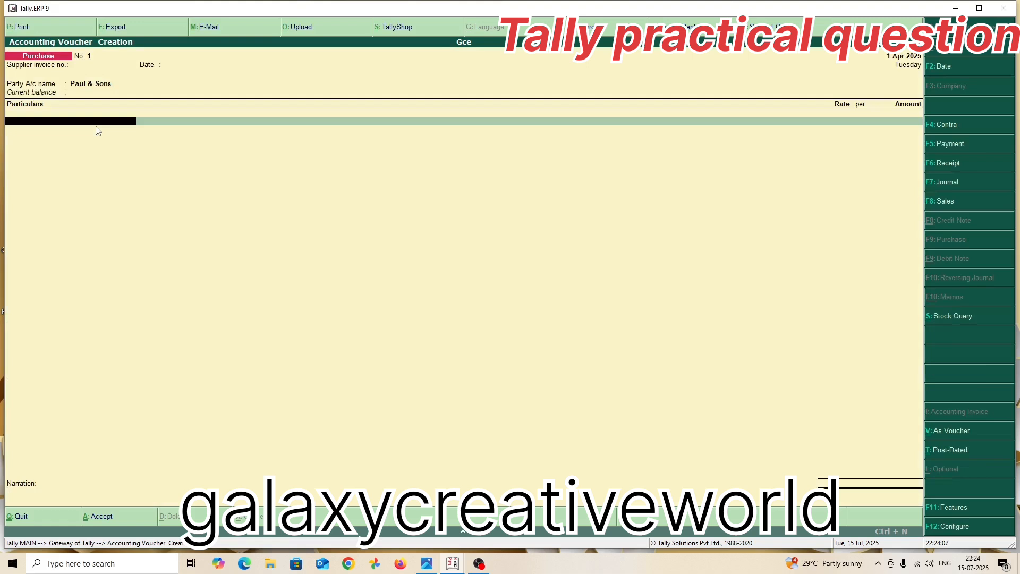
Create a Machinery ledger under Fixed Assets for the purchase voucher's particulars.
key("alt+c")
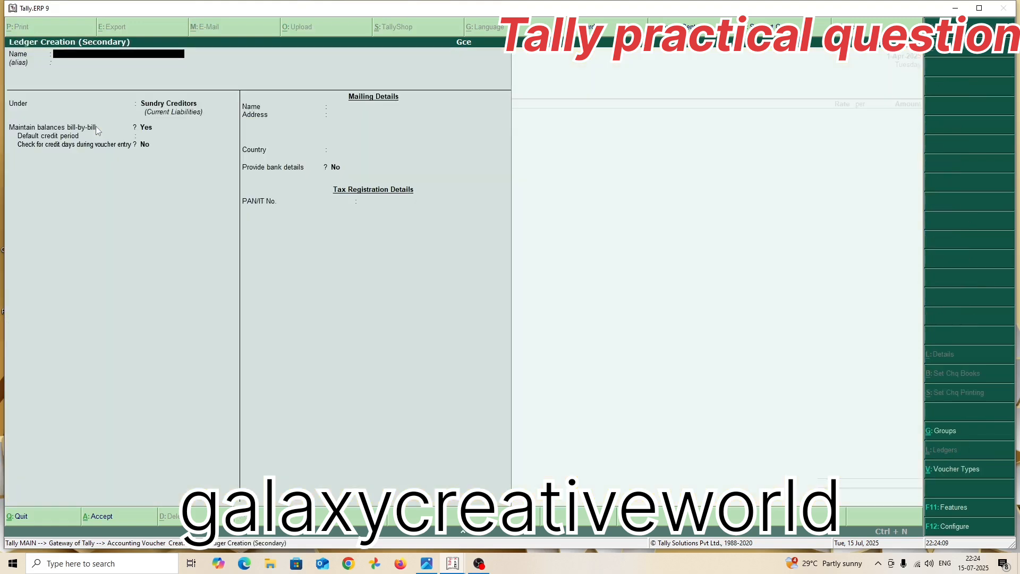
type("Machinery")
key("Return")
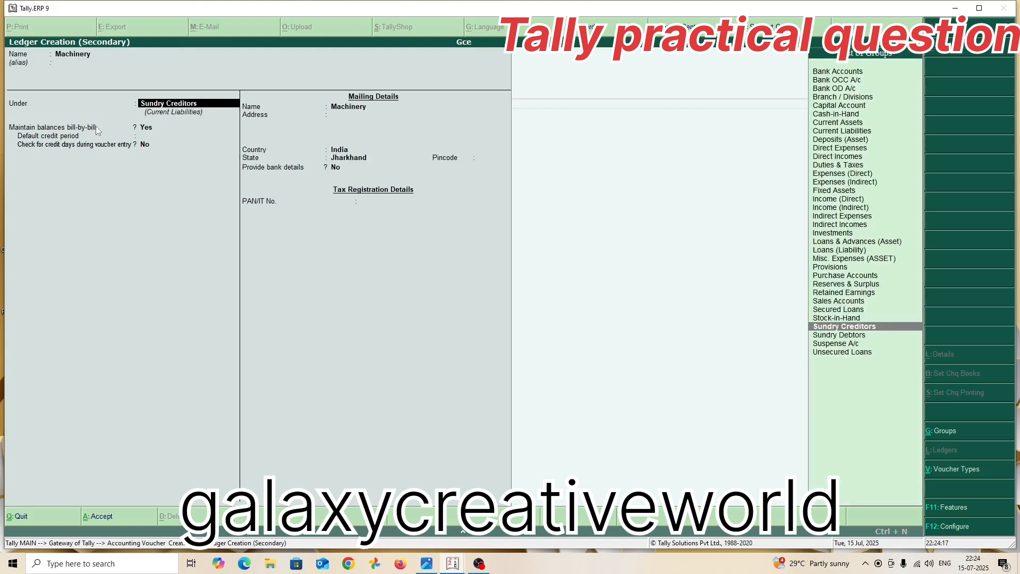
type("F")
key("Return")
key("Return")
key("Return")
key("Return")
key("Return")
key("Return")
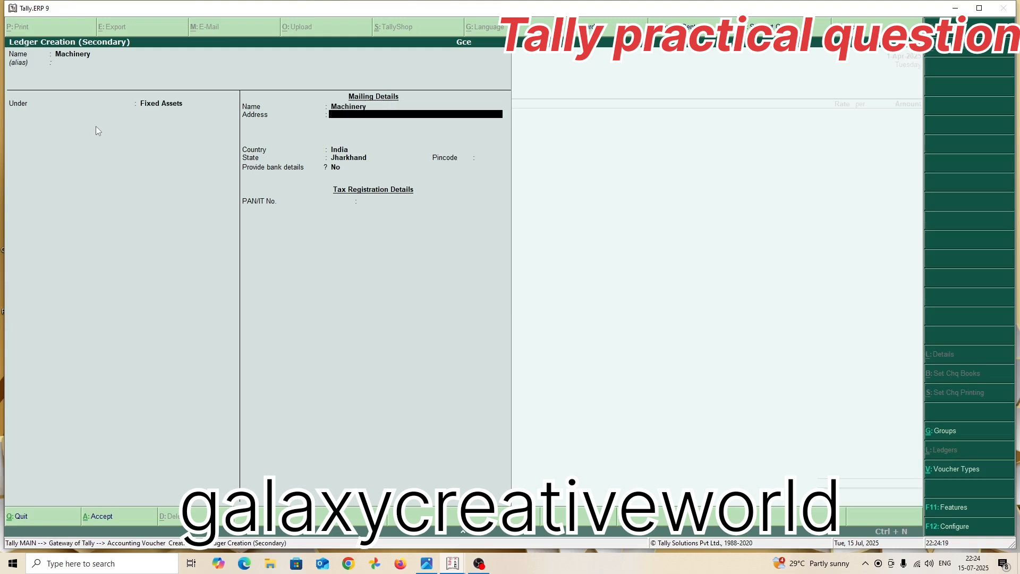
key("Return")
key("Return")
key("Return")
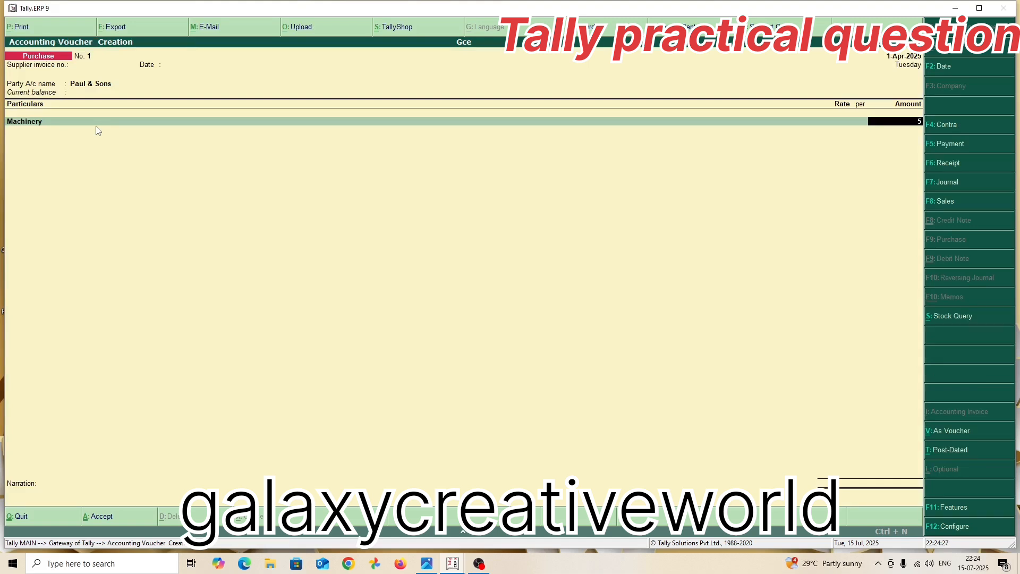
Enter 50,000 for Machinery, leave the narration blank and save the purchase voucher.
type("50000")
key("Return")
key("Return")
key("Return")
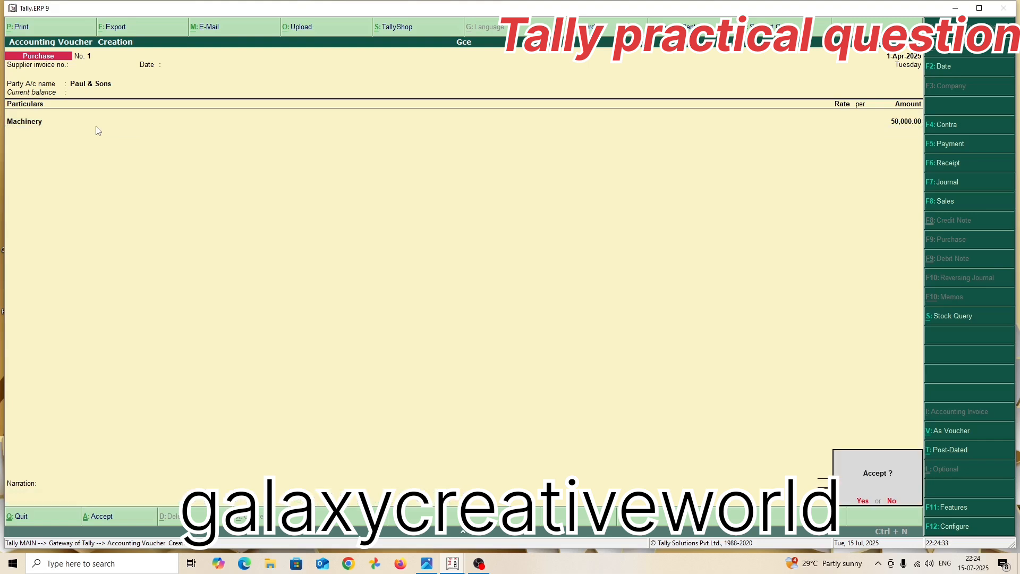
key("Return")
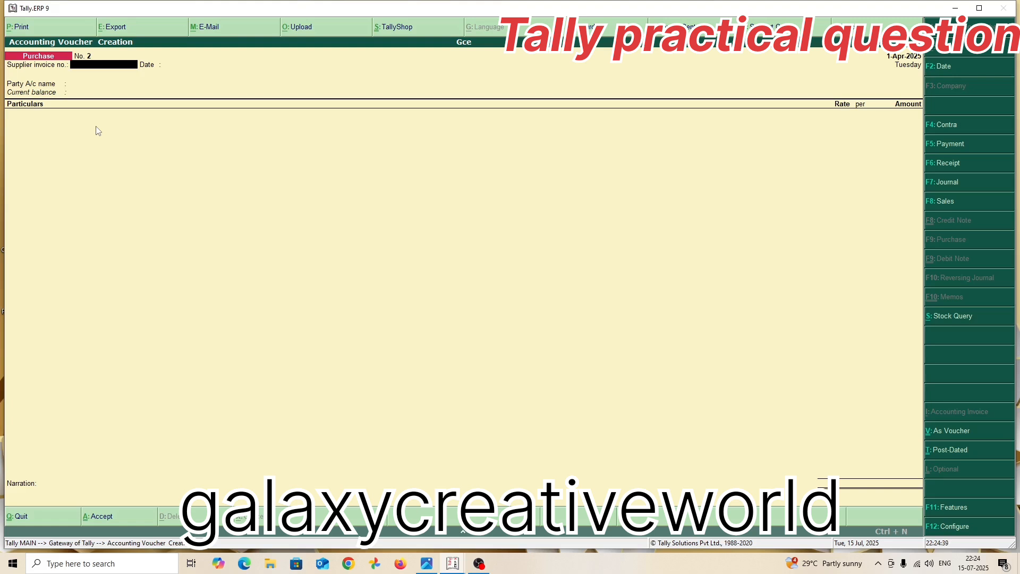
Start a journal voucher and create a Depreciation ledger under Indirect Expenses, type Not Applicable, for its debit entry.
key("F7")
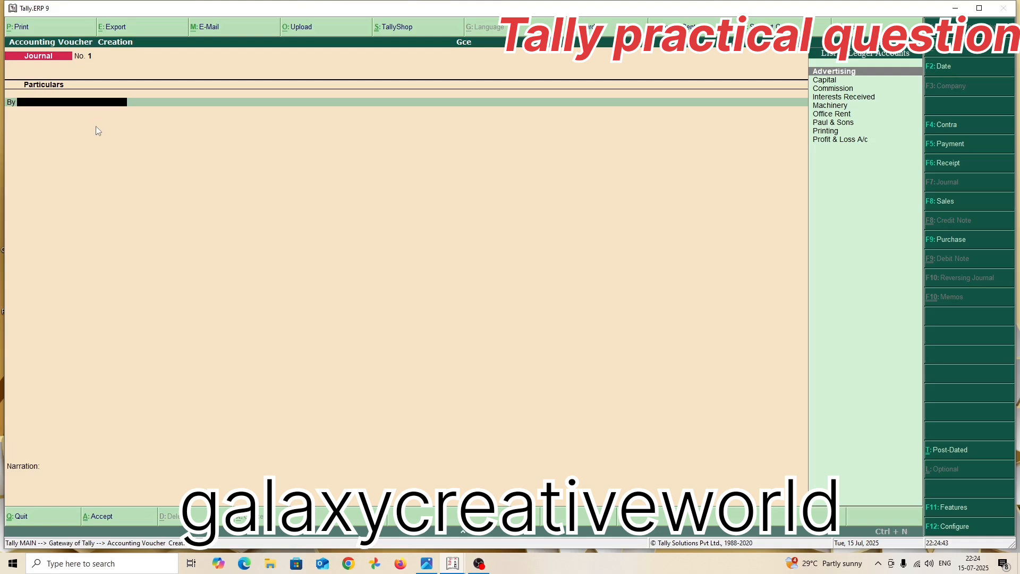
key("alt+c")
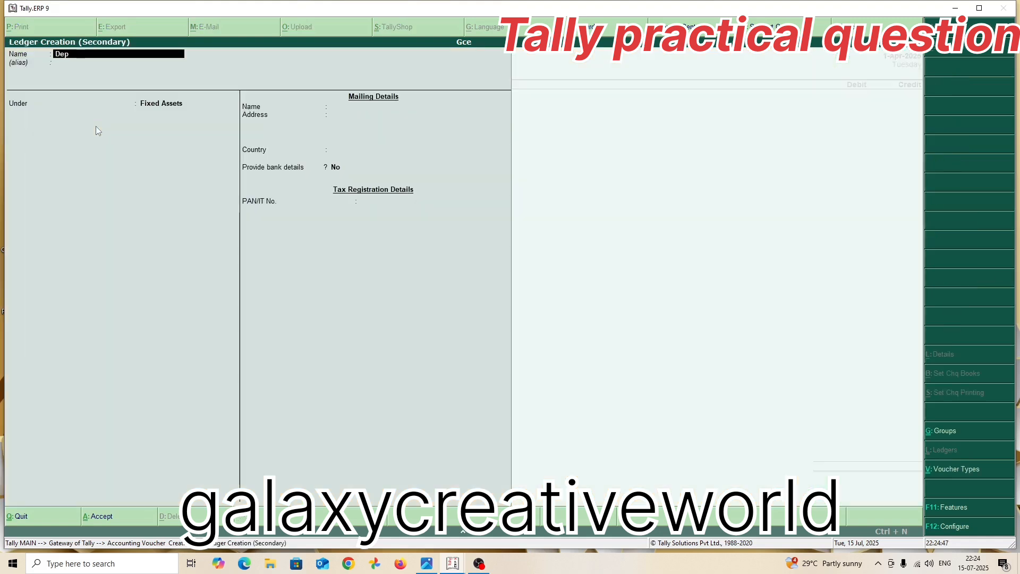
type("Deprec")
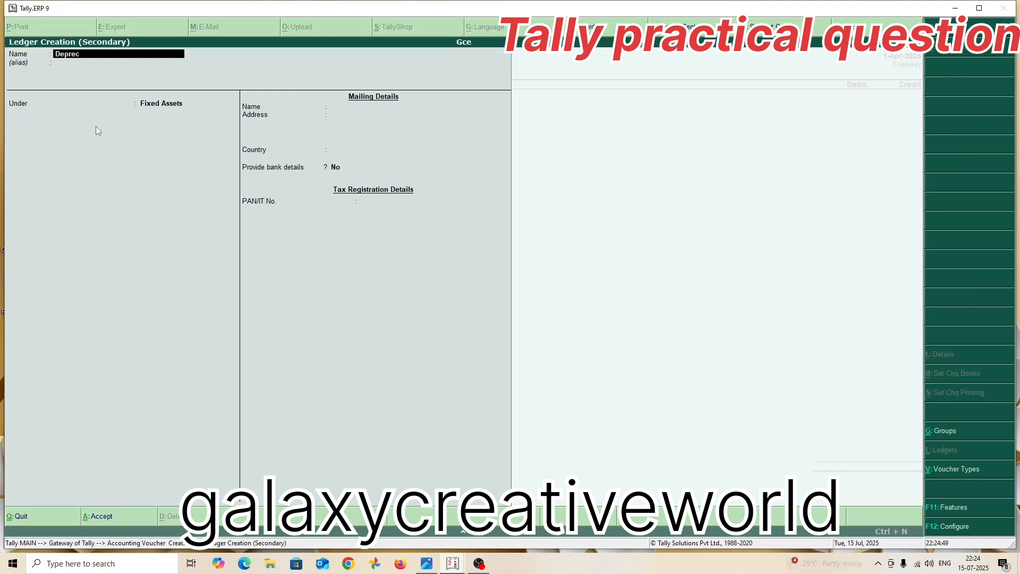
type("iation")
key("Return")
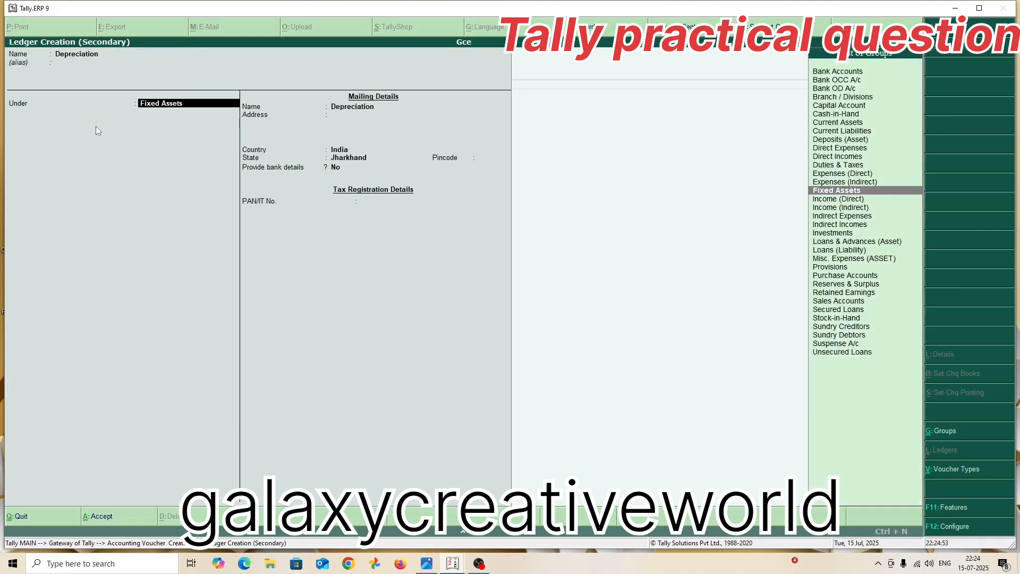
type("In")
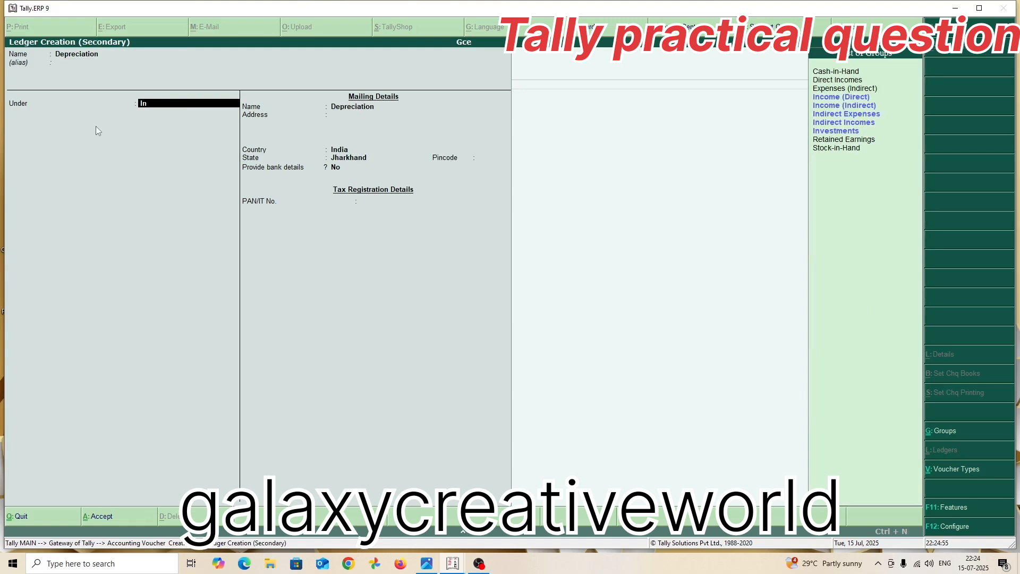
key("Down")
key("Down")
key("Down")
key("Return")
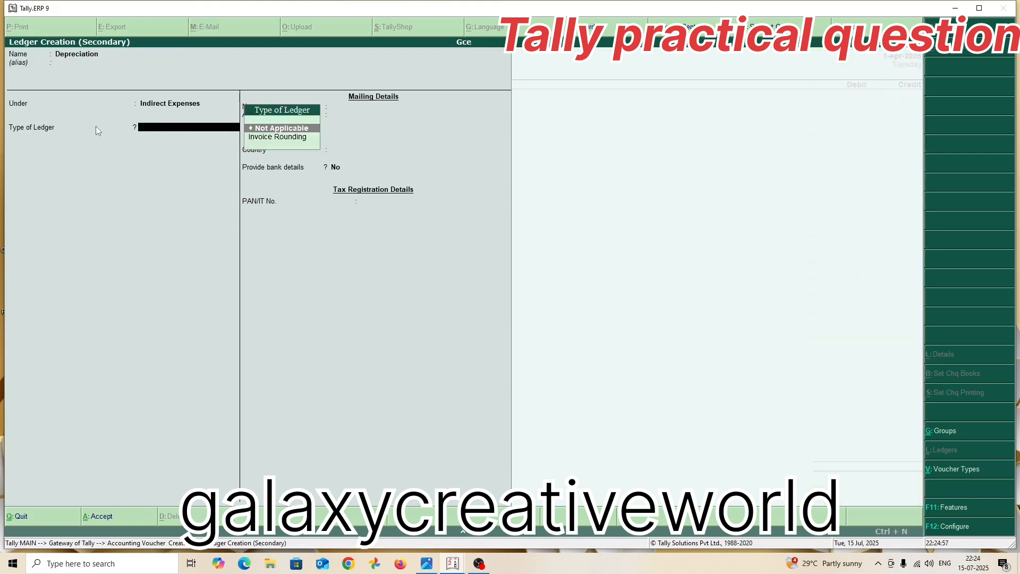
key("Return")
key("ctrl+a")
key("Return")
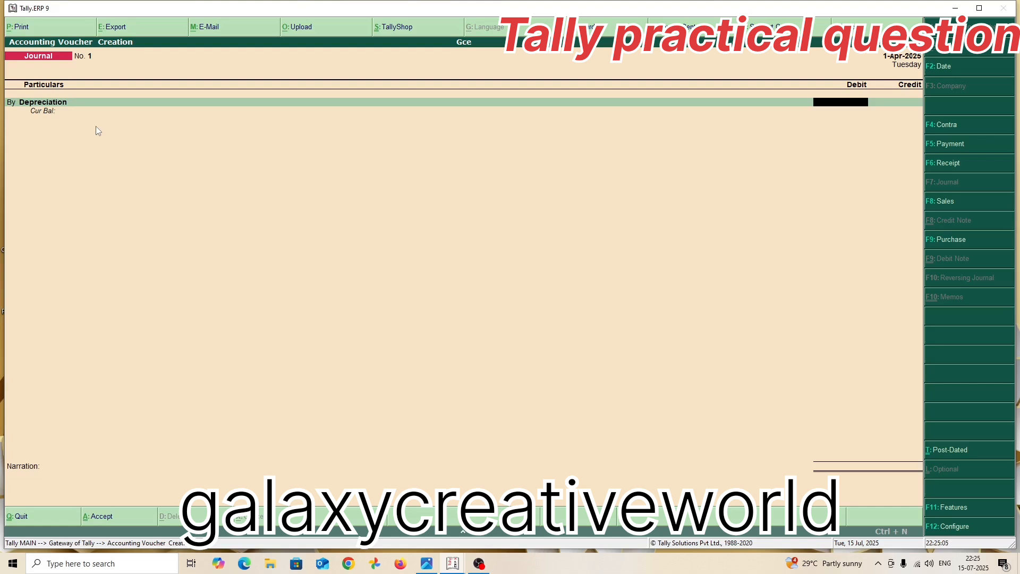
Debit Depreciation 5,000, credit Machinery 5,000, leave the narration blank and save the journal voucher.
type("5000")
key("Return")
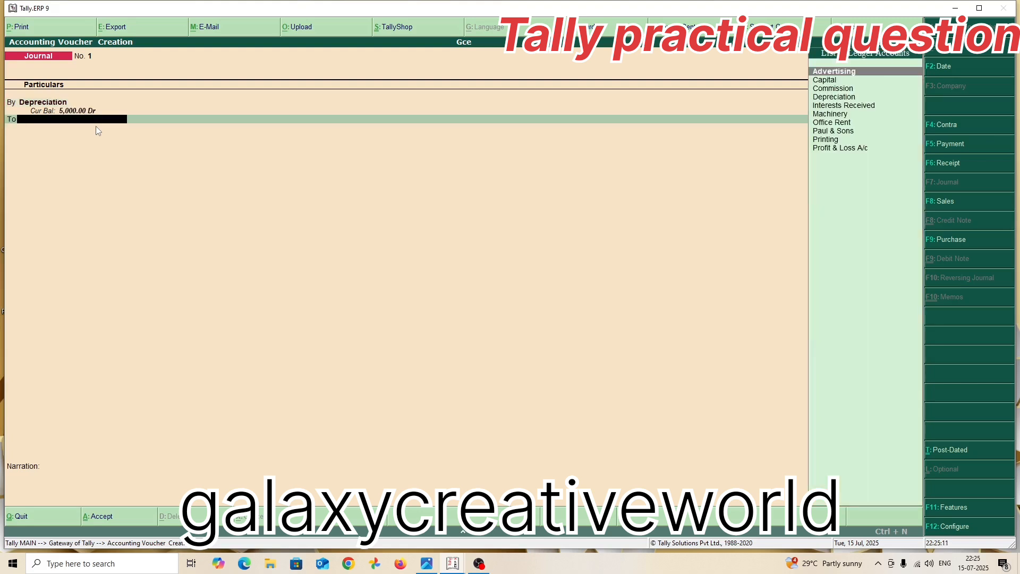
type("M")
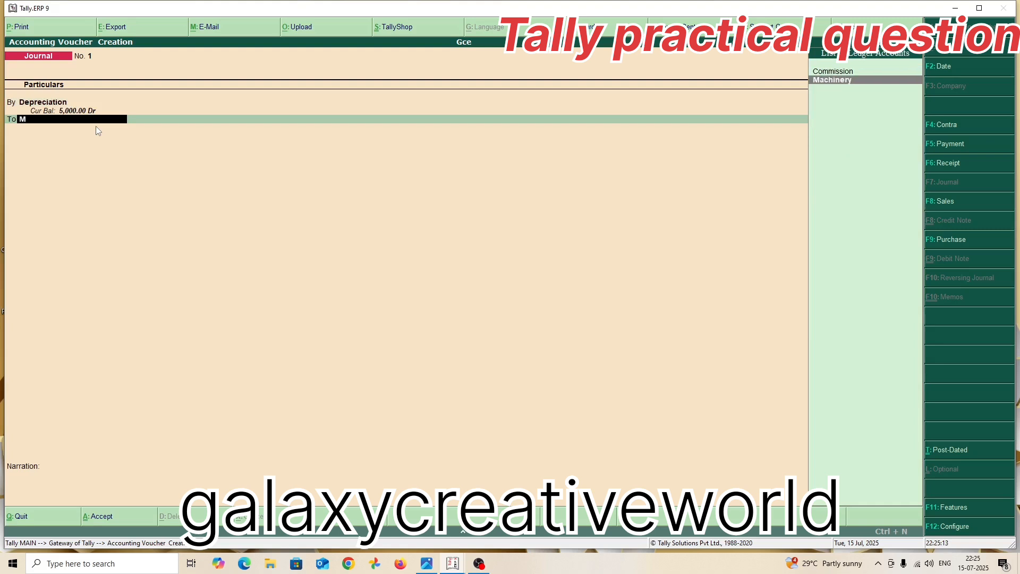
key("Return")
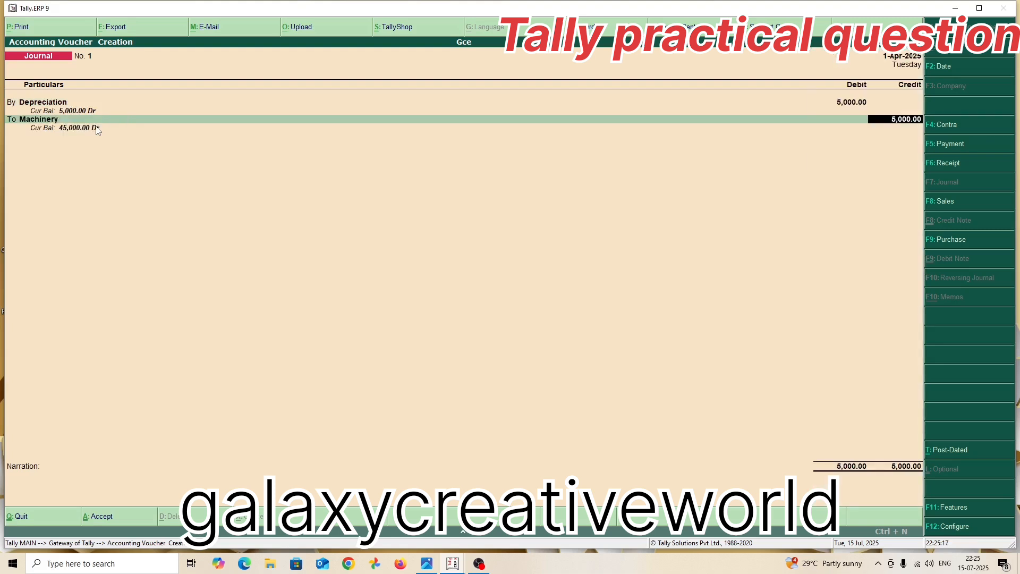
key("Return")
key("Return")
key("Return")
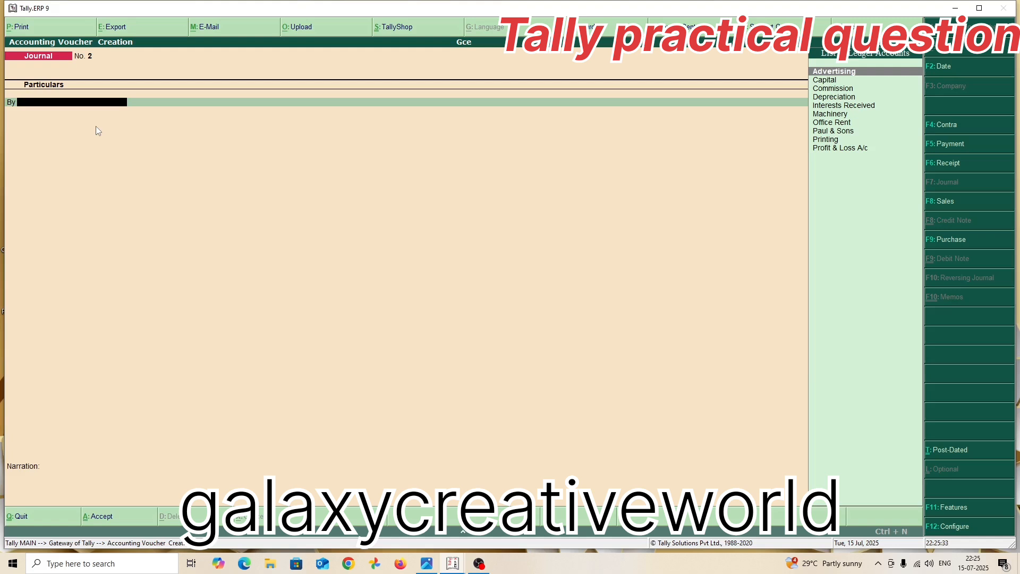
Leave voucher entry, examine the trial balance in detailed form and return to the Gateway of Tally.
key("Escape")
key("Escape")
key("Escape")
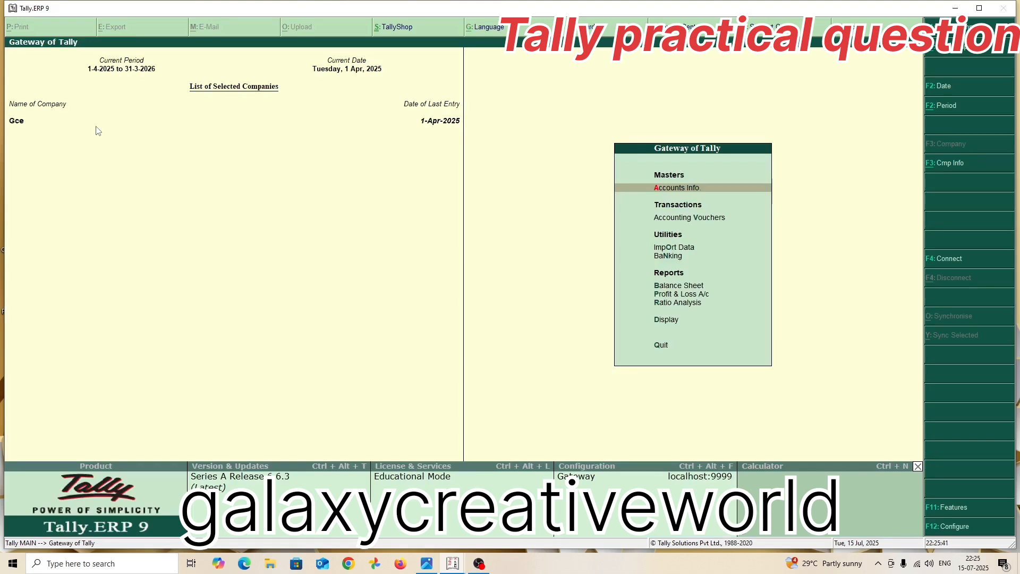
key("d")
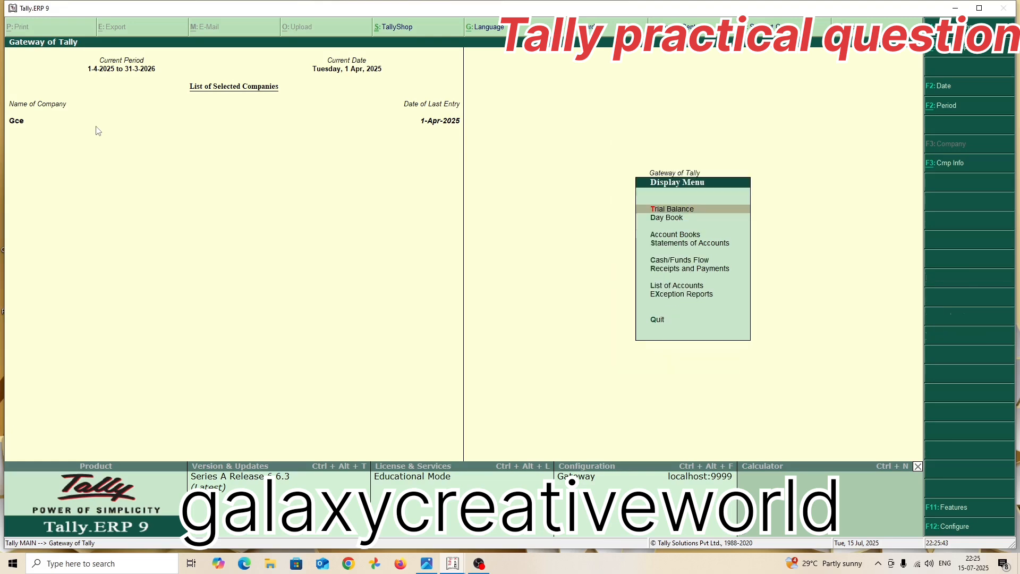
key("Return")
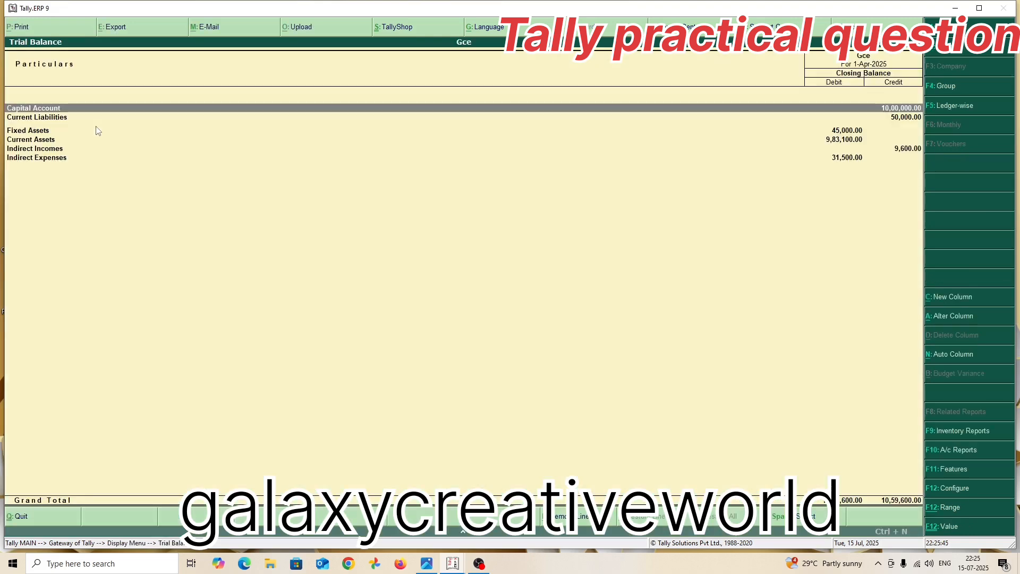
key("alt+F1")
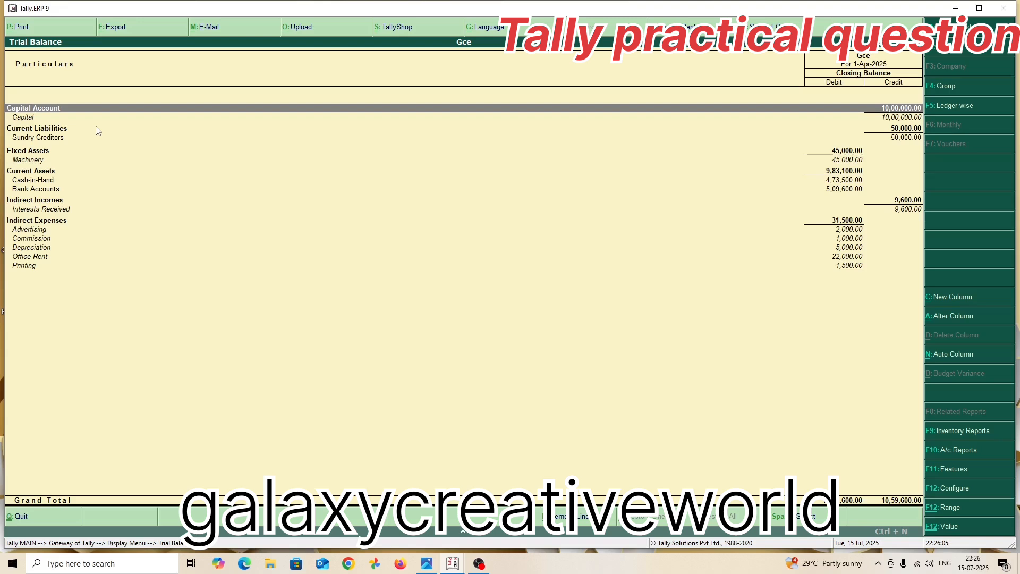
key("Escape")
key("Escape")
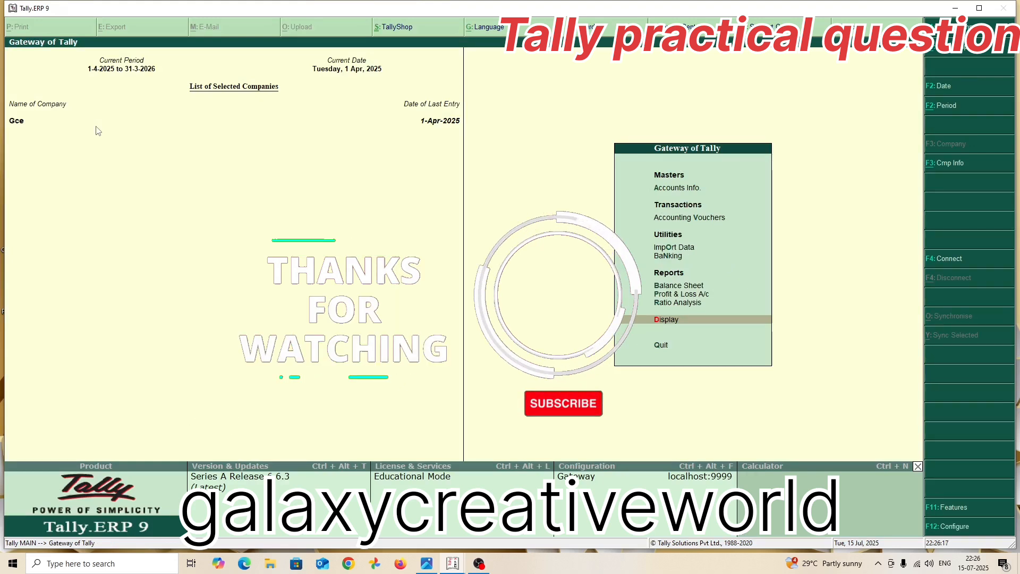
Examine the Profit & Loss account in detailed form and the balance sheet, returning to the Gateway of Tally.
key("Up")
key("Up")
key("Return")
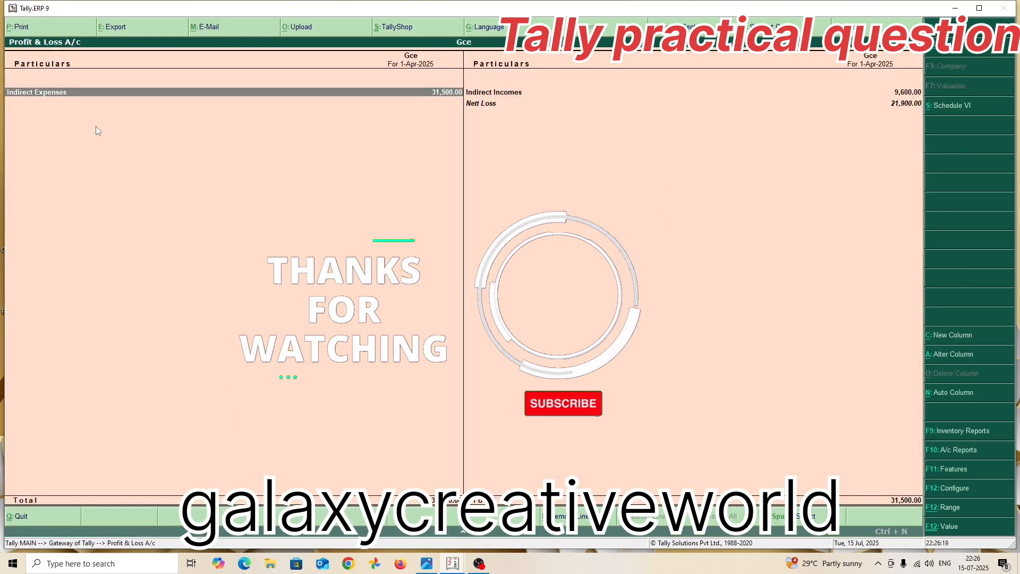
key("alt+F1")
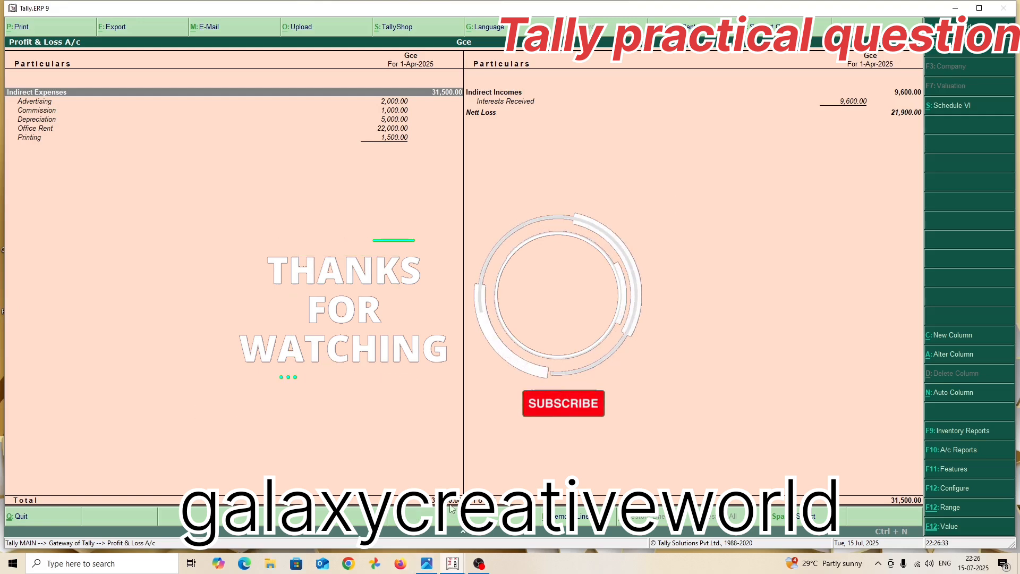
key("Escape")
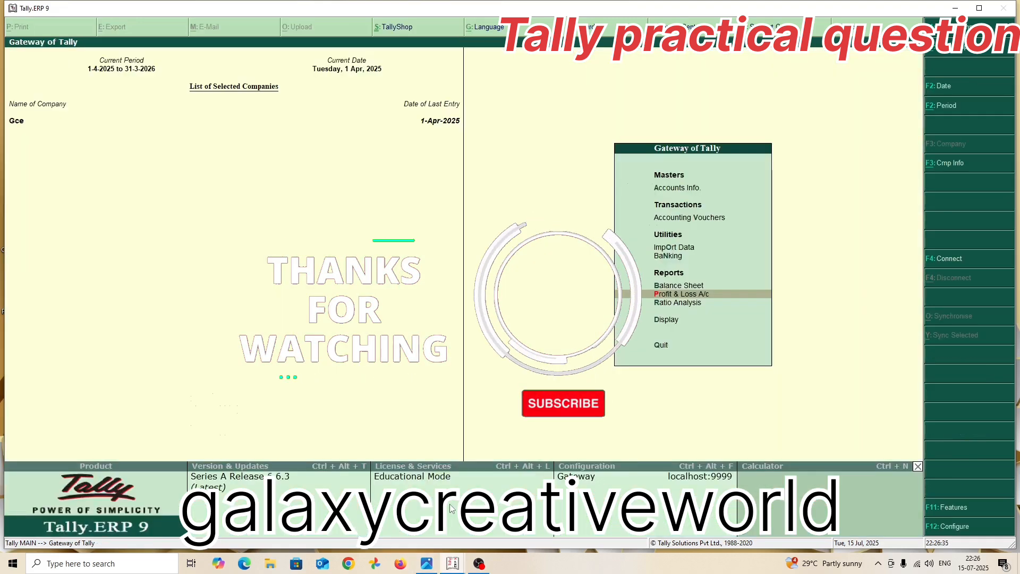
key("b")
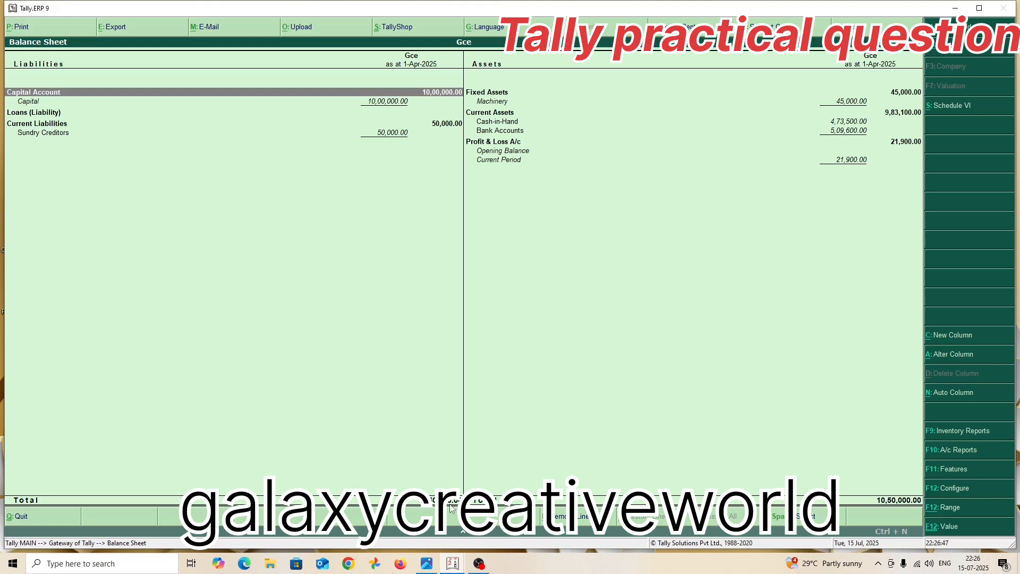
key("Escape")
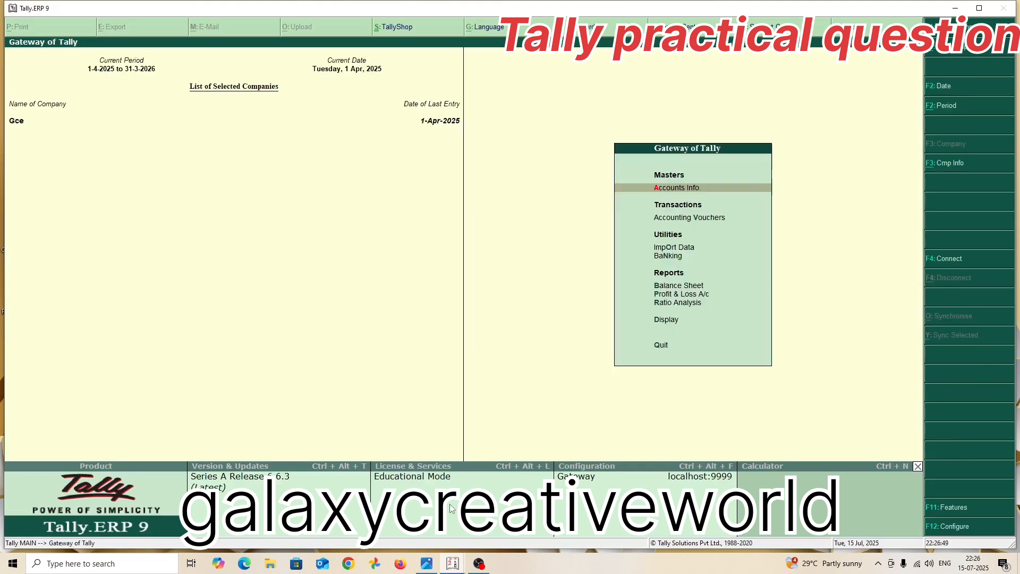